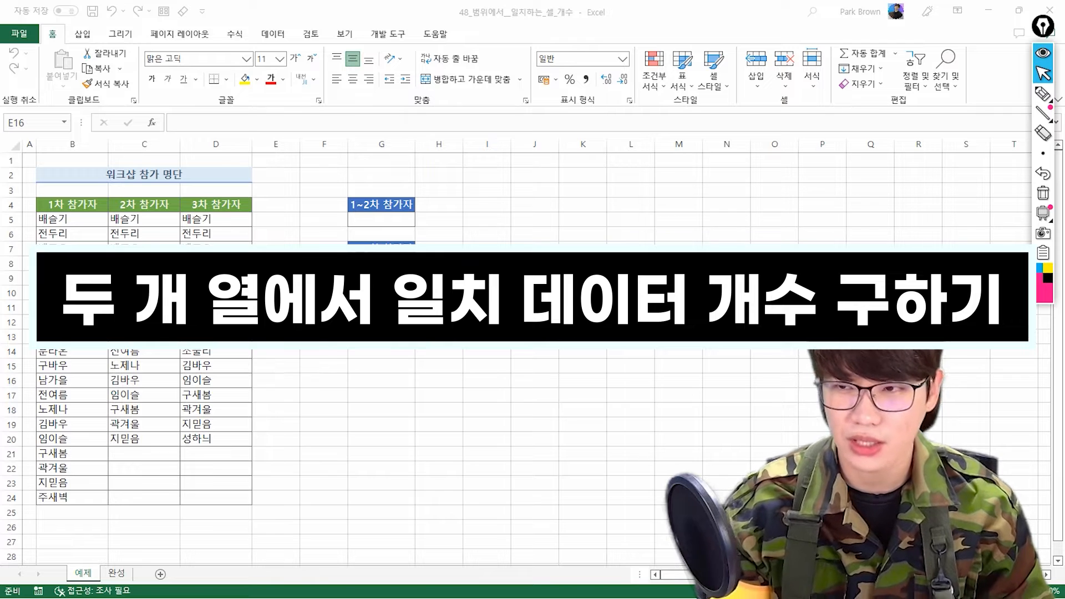
- Draw pen check marks beside the 1~2차, 2~3차 and 1~3차 참가자 headings and a stroke linking the 1차 and 2차 참가자 columns
{"action": "key", "text": "ctrl+shift+3"}
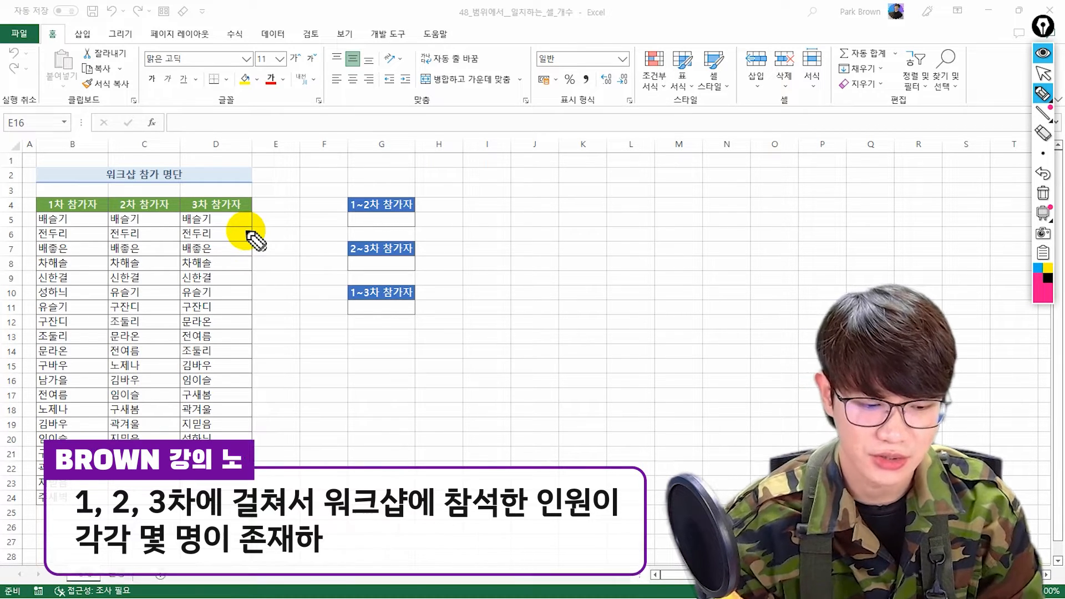
{"action": "left_click_drag", "start_coordinate": [471, 182], "coordinate": [488, 172]}
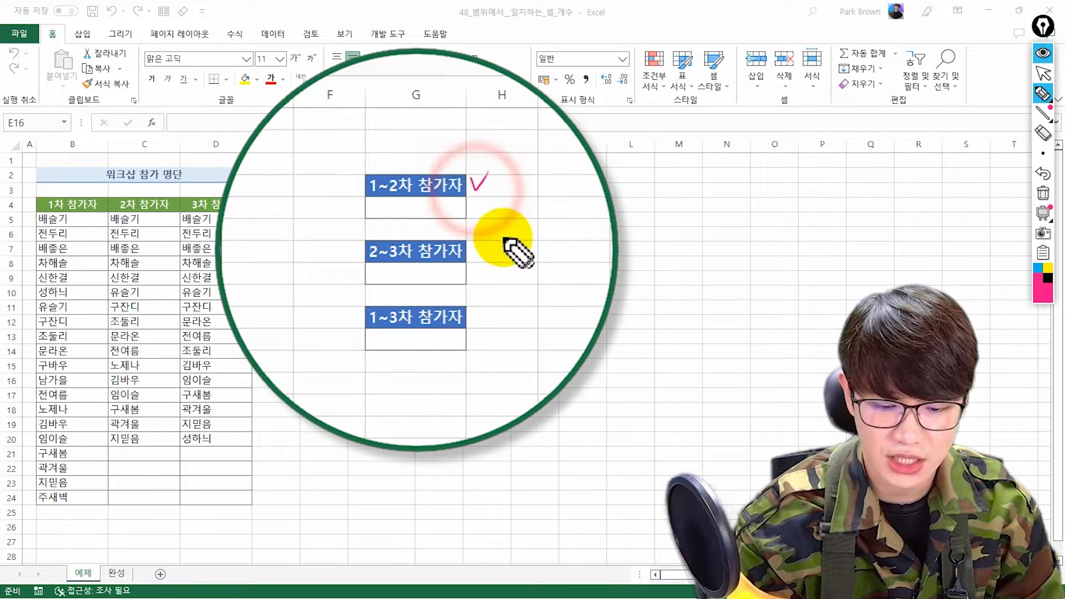
{"action": "left_click_drag", "start_coordinate": [471, 244], "coordinate": [487, 237]}
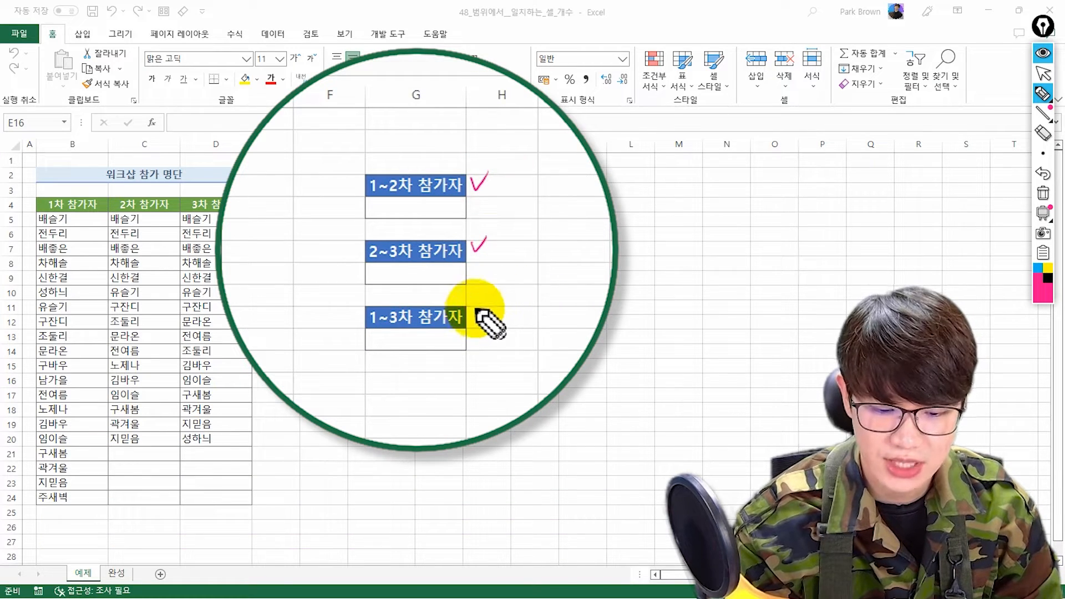
{"action": "left_click_drag", "start_coordinate": [471, 316], "coordinate": [488, 302]}
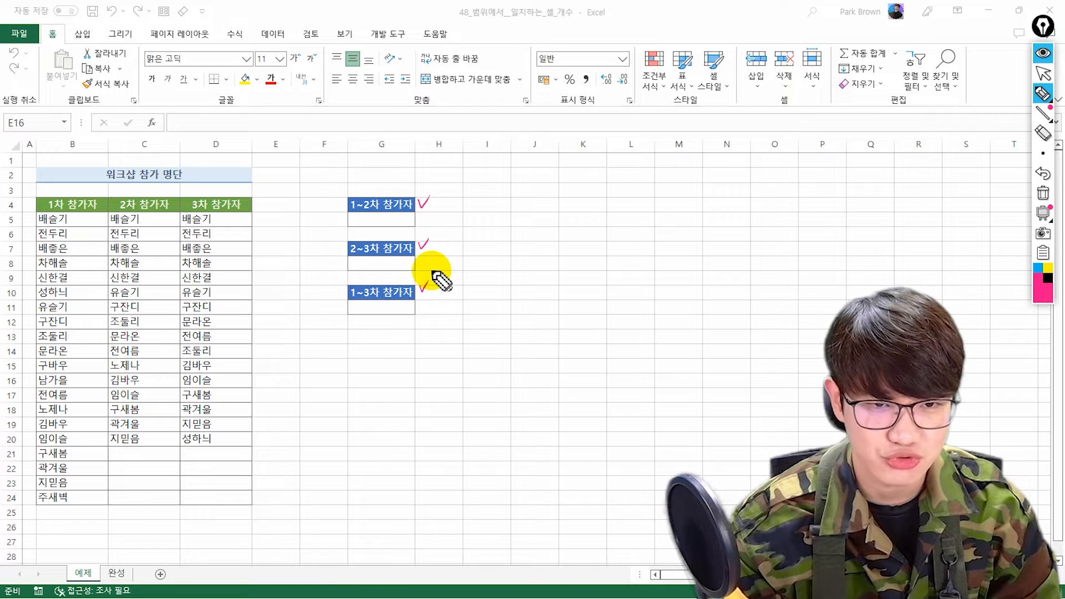
{"action": "left_click_drag", "start_coordinate": [97, 201], "coordinate": [171, 196]}
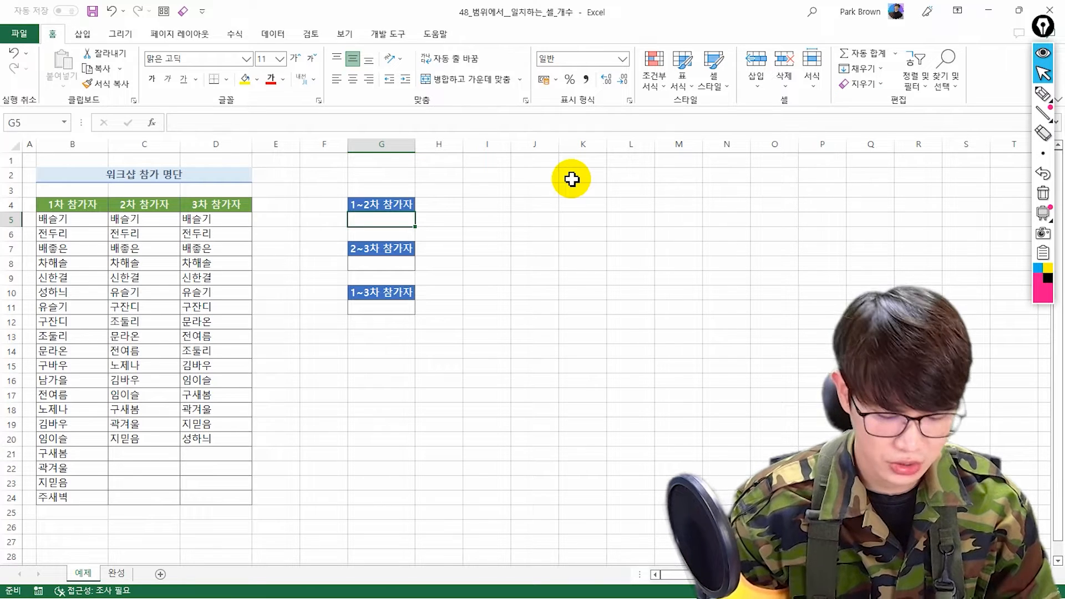
- Enter =COUNTIF(B5:B24,C5:C24) in G5 to compare the 1차 and 2차 참가자 lists
{"action": "type", "text": "=coun"}
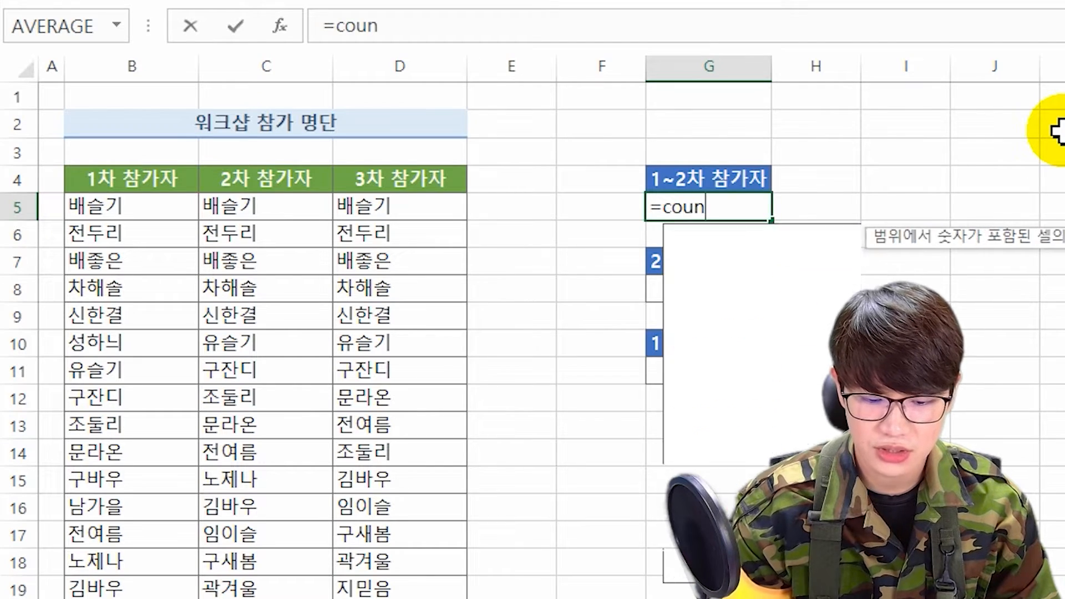
{"action": "key", "text": "Down"}
{"action": "key", "text": "Down"}
{"action": "key", "text": "Down"}
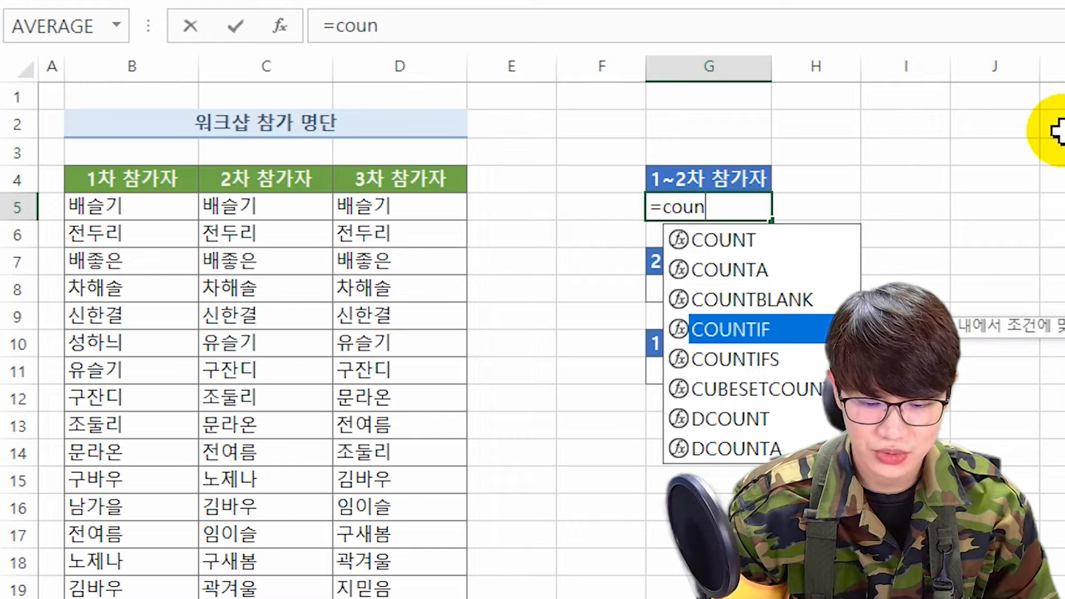
{"action": "key", "text": "Tab"}
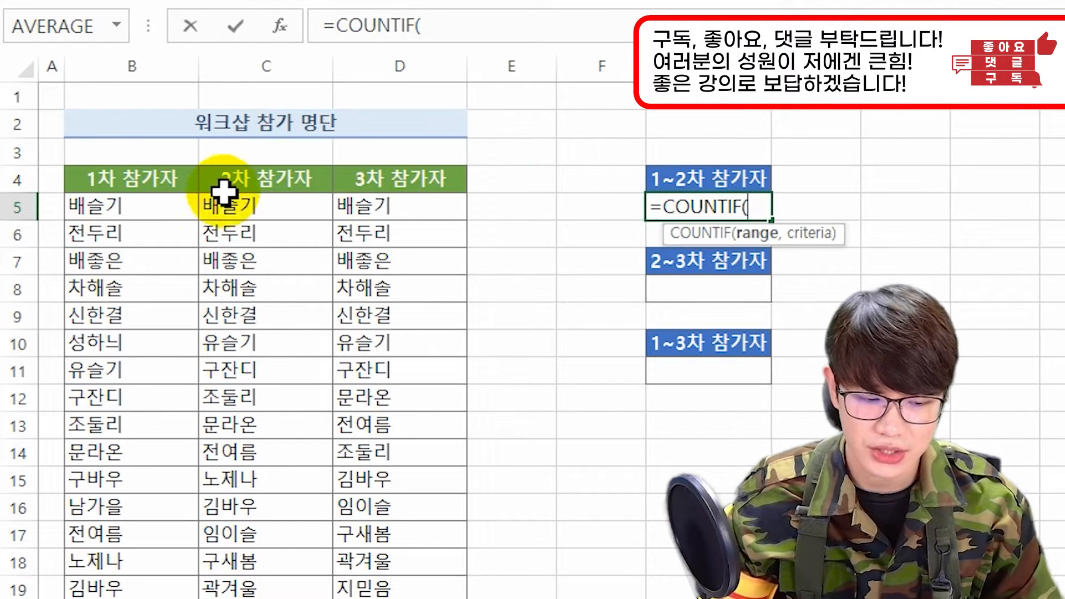
{"action": "left_click_drag", "start_coordinate": [159, 208], "coordinate": [156, 598]}
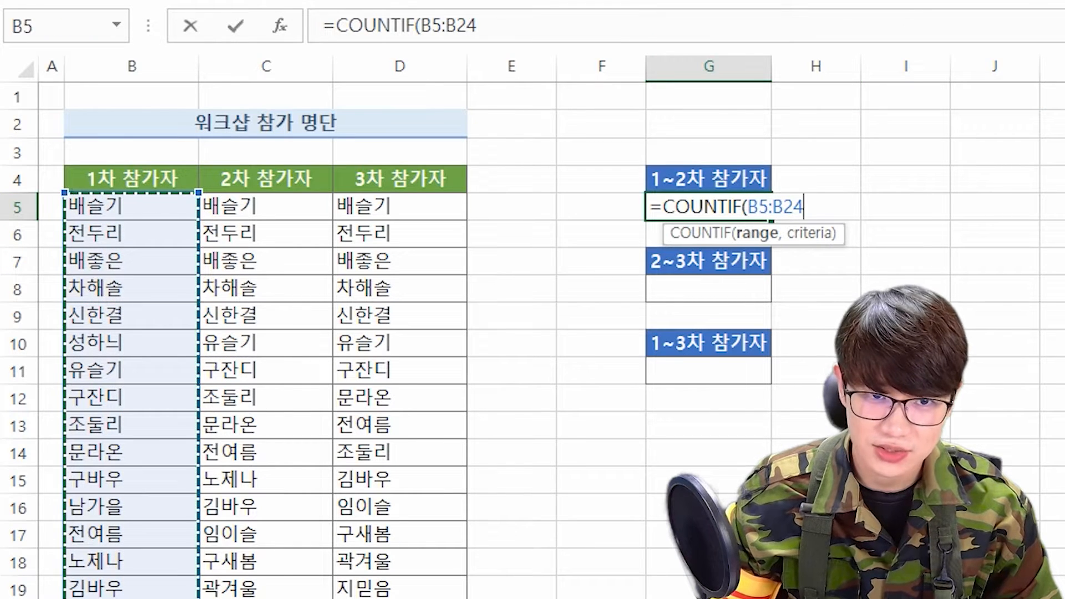
{"action": "type", "text": ","}
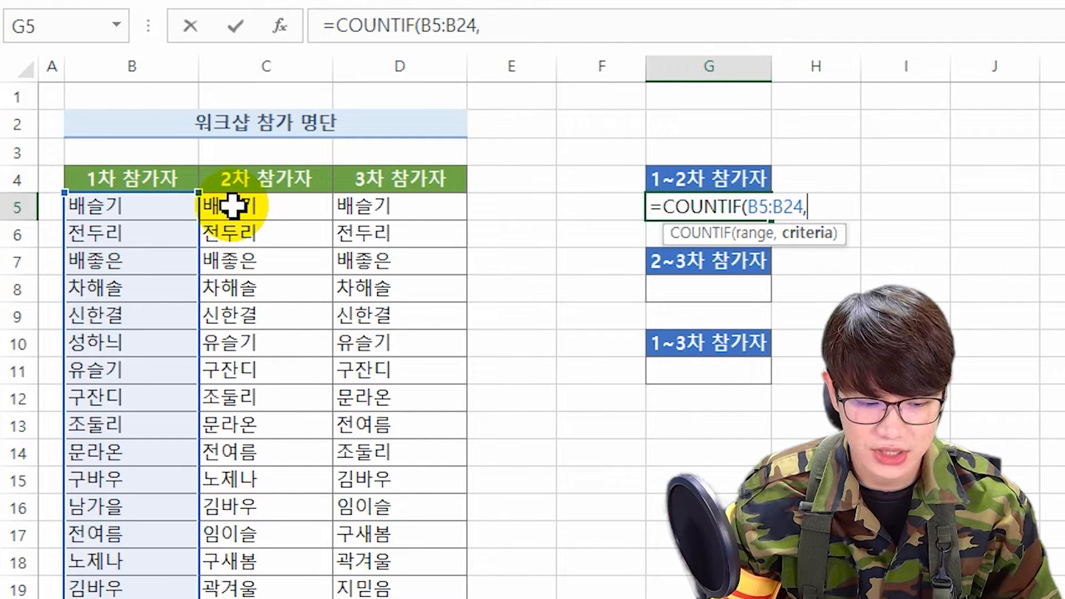
{"action": "left_click_drag", "start_coordinate": [232, 205], "coordinate": [268, 598]}
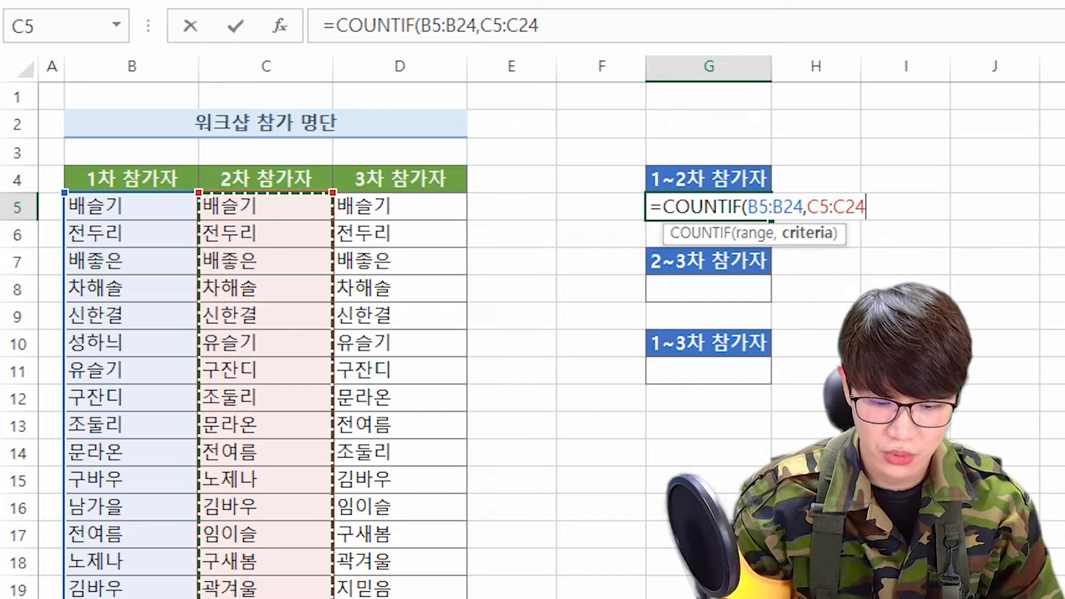
{"action": "type", "text": ")"}
{"action": "key", "text": "Return"}
{"action": "key", "text": "Up"}
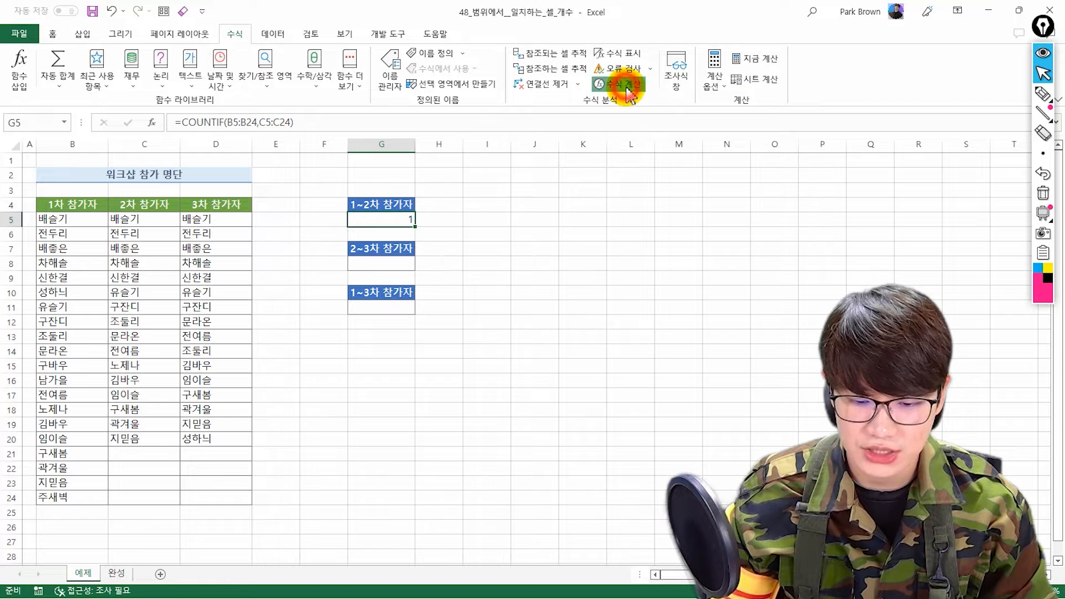
- Evaluate the COUNTIF formula in G5 step by step through to its result, and close the evaluation
{"action": "left_click", "coordinate": [619, 83]}
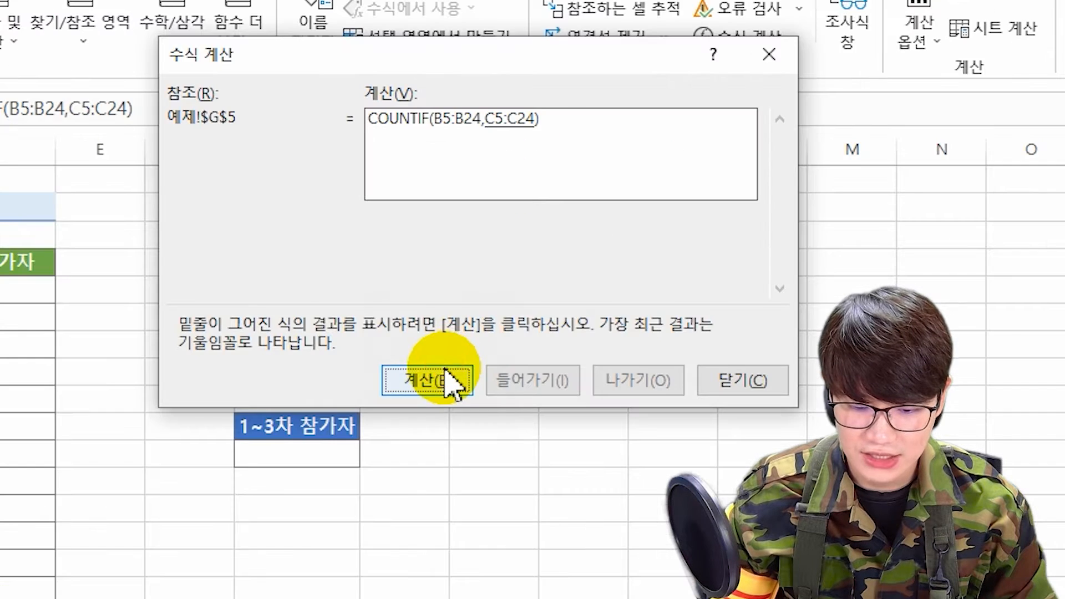
{"action": "left_click", "coordinate": [457, 265]}
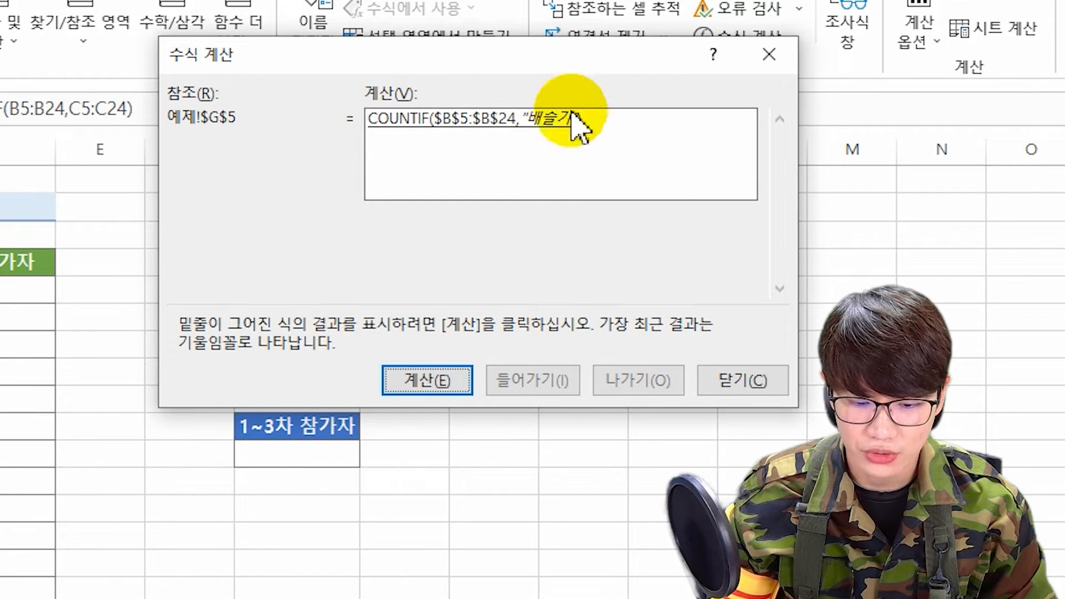
{"action": "left_click", "coordinate": [438, 383]}
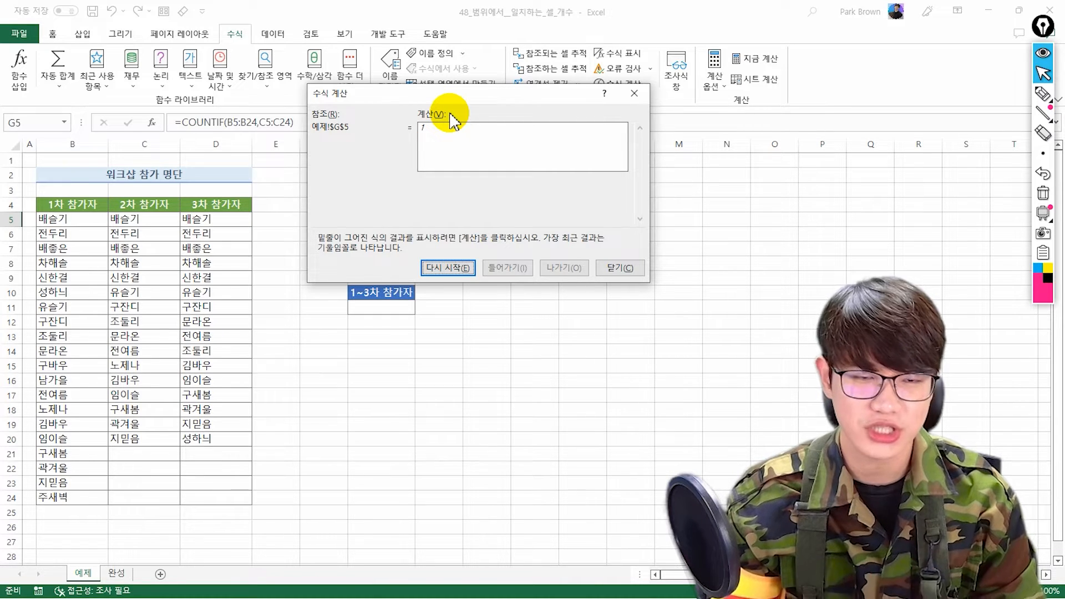
{"action": "key", "text": "Escape"}
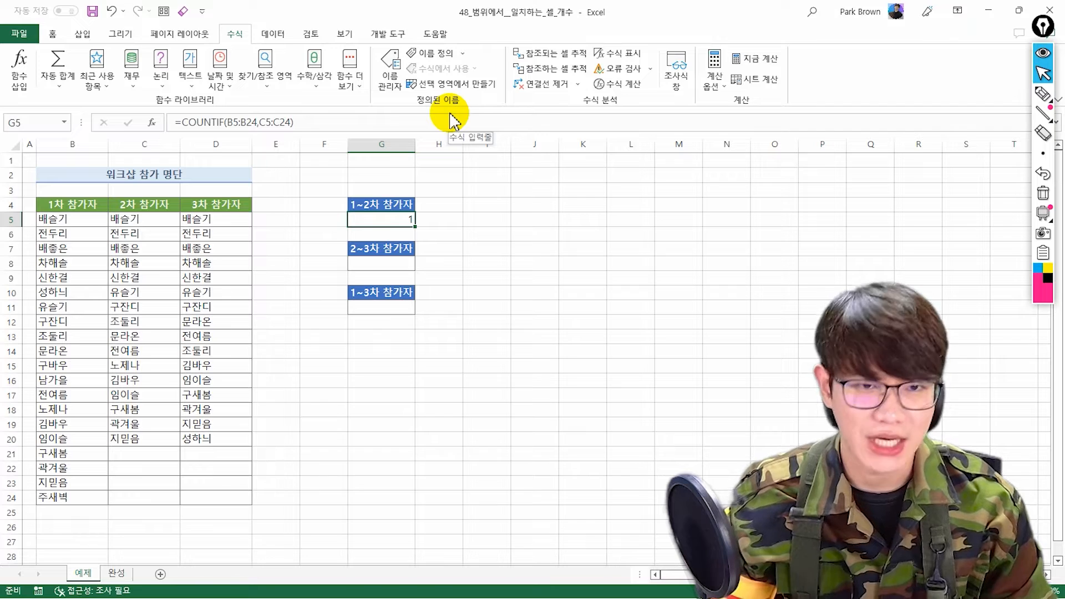
- Wrap the formula in G5 in SUMPRODUCT so it reads =SUMPRODUCT(COUNTIF(B5:B24,C5:C24))
{"action": "left_click", "coordinate": [184, 123]}
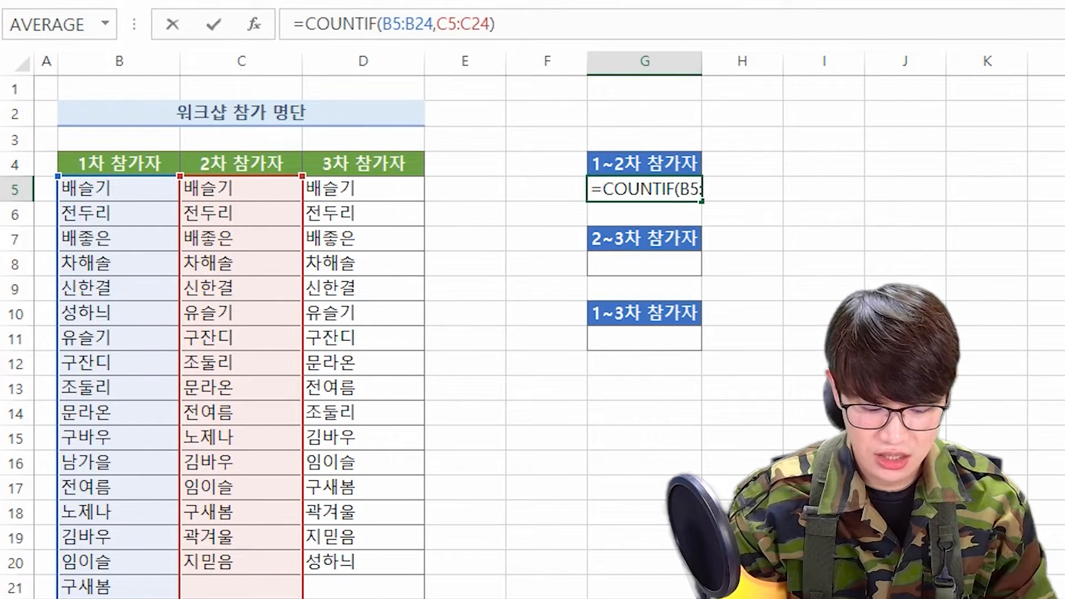
{"action": "type", "text": "sumpro"}
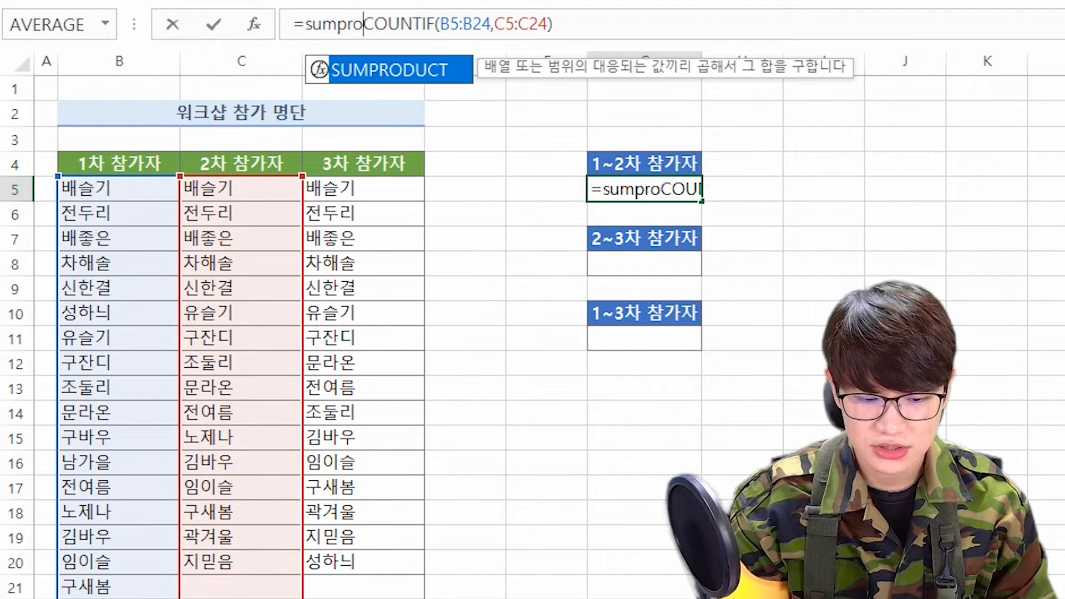
{"action": "key", "text": "Tab"}
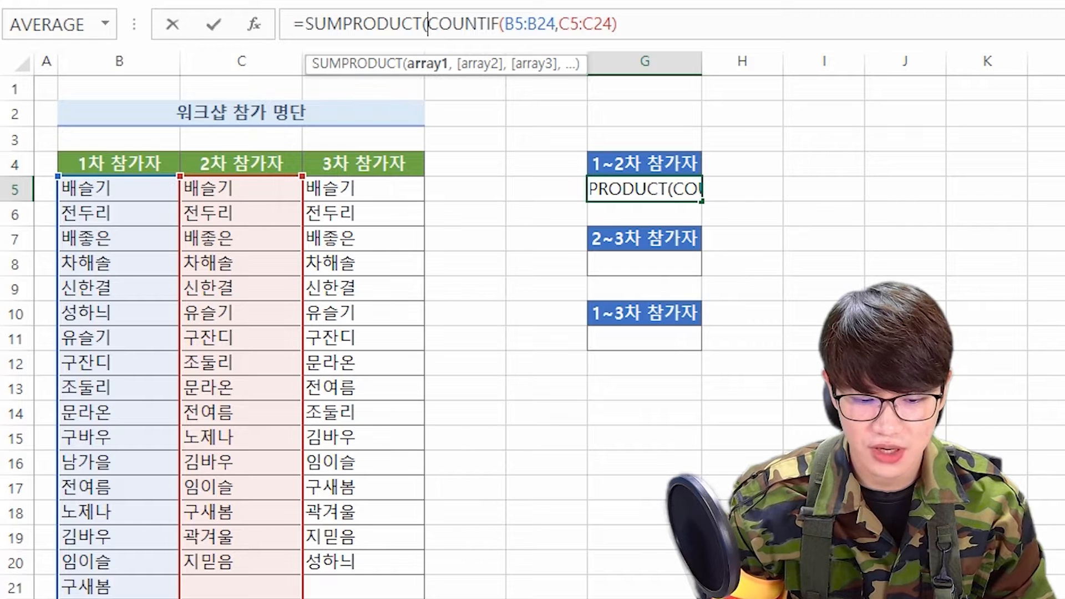
{"action": "key", "text": "shift+End"}
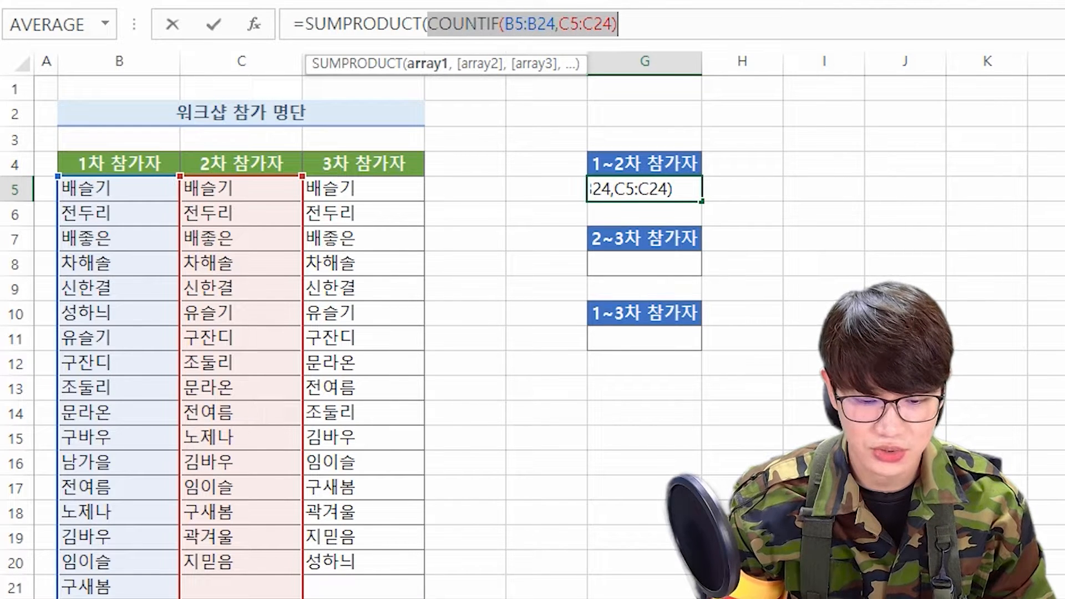
{"action": "key", "text": "End"}
{"action": "type", "text": ")"}
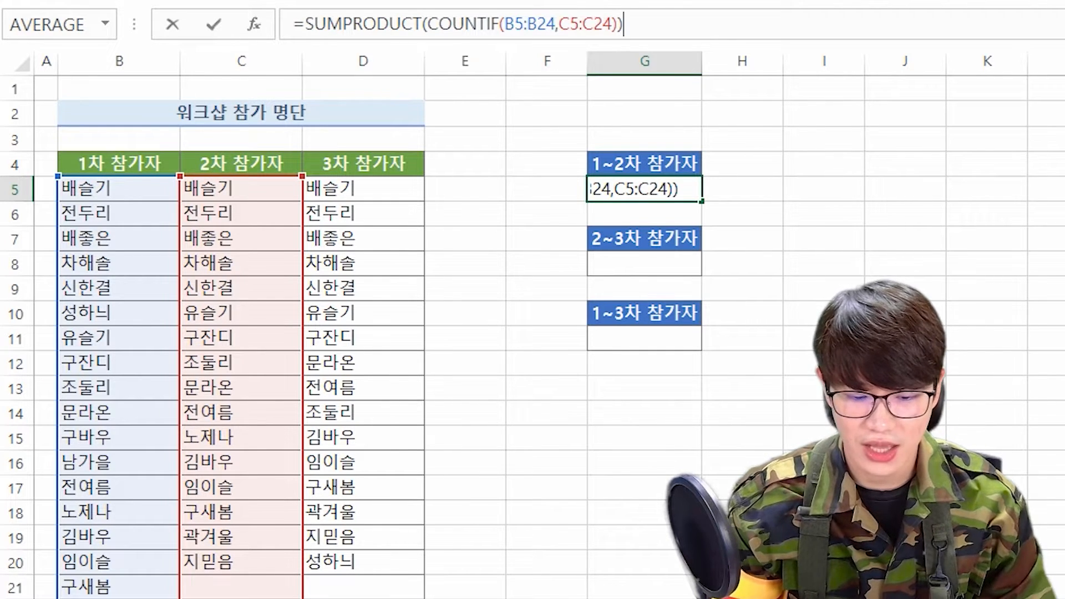
{"action": "key", "text": "Return"}
{"action": "left_click", "coordinate": [644, 189]}
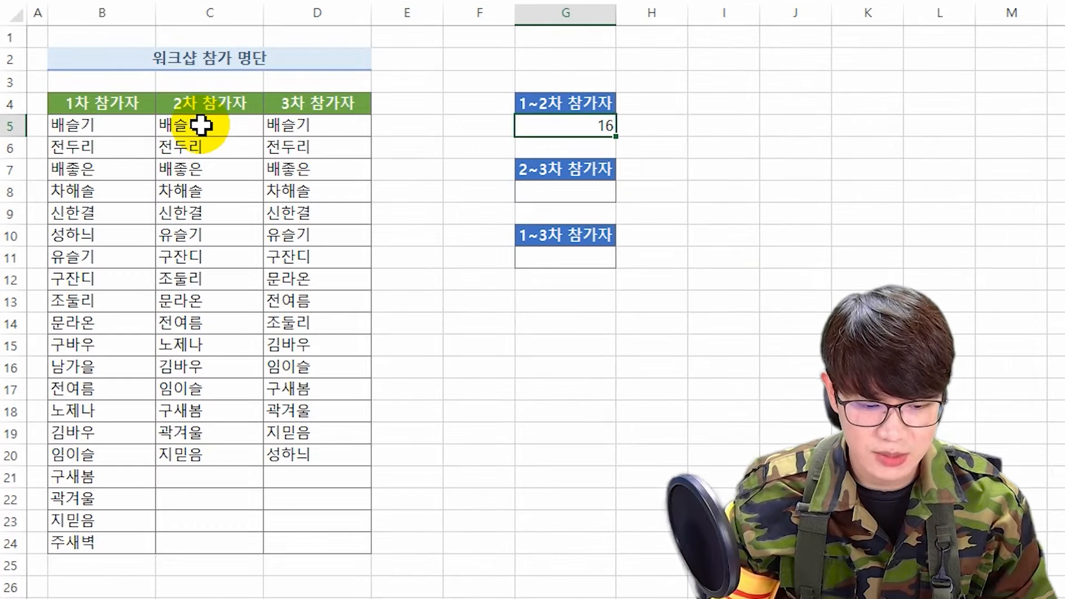
- Compare the 2차 참가자 names in C5:C20 with the 1차 참가자 names in B5:B24
{"action": "left_click_drag", "start_coordinate": [201, 125], "coordinate": [190, 444]}
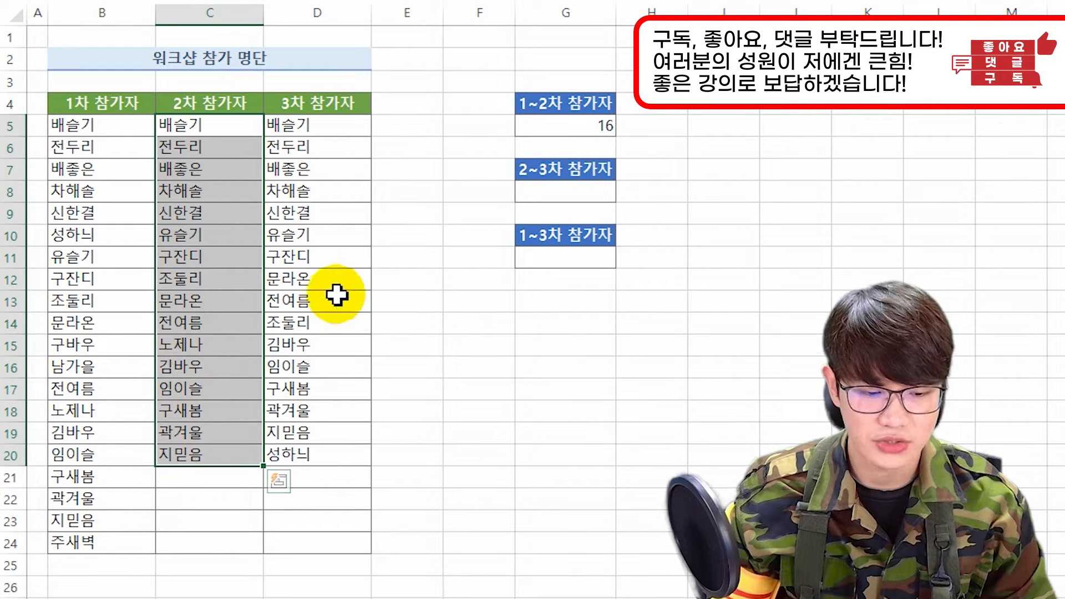
{"action": "left_click_drag", "start_coordinate": [100, 124], "coordinate": [111, 548]}
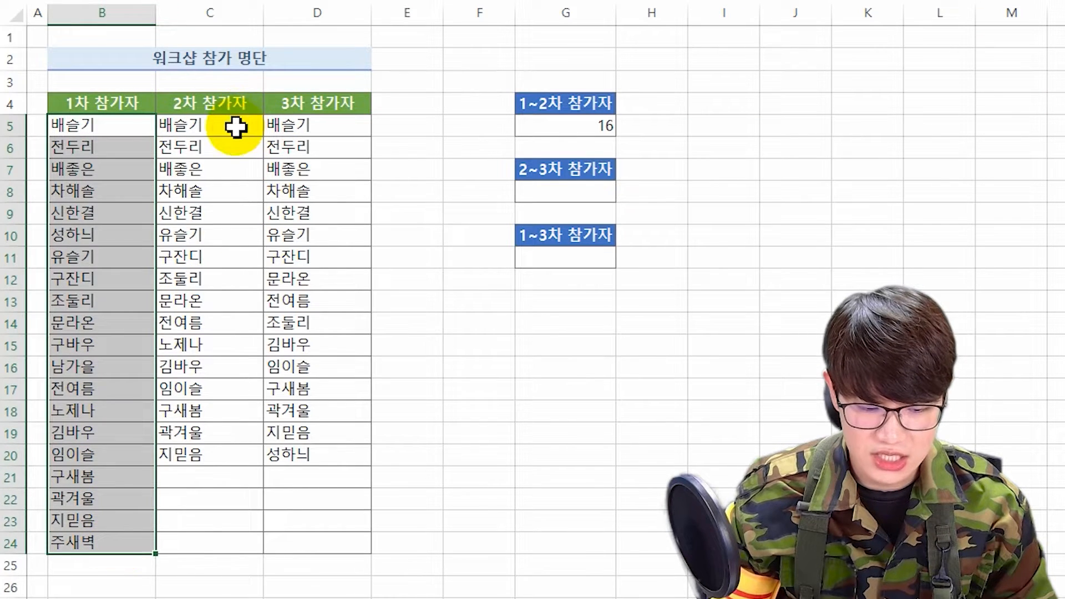
{"action": "left_click_drag", "start_coordinate": [236, 127], "coordinate": [221, 457]}
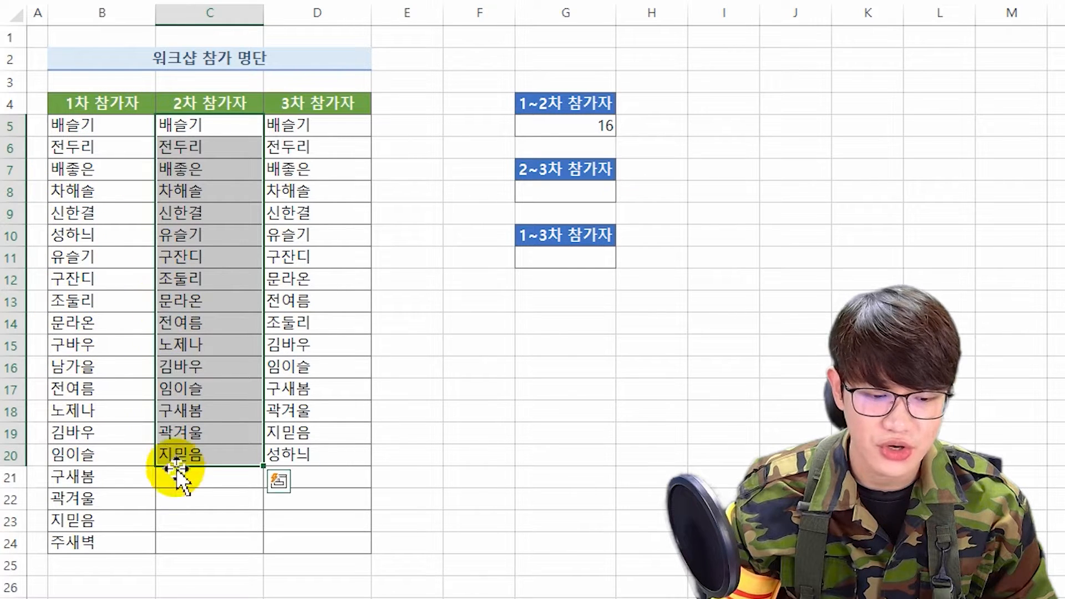
- Evaluate the SUMPRODUCT formula in G5 step by step, including the COUNTIF array, and close the evaluation
{"action": "left_click", "coordinate": [561, 125]}
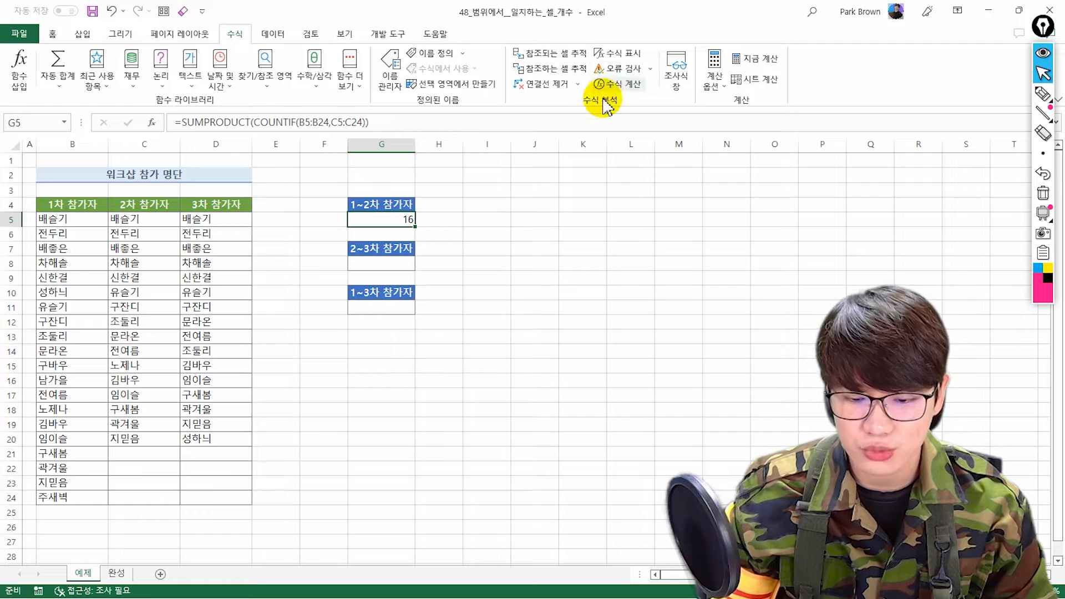
{"action": "left_click", "coordinate": [640, 87]}
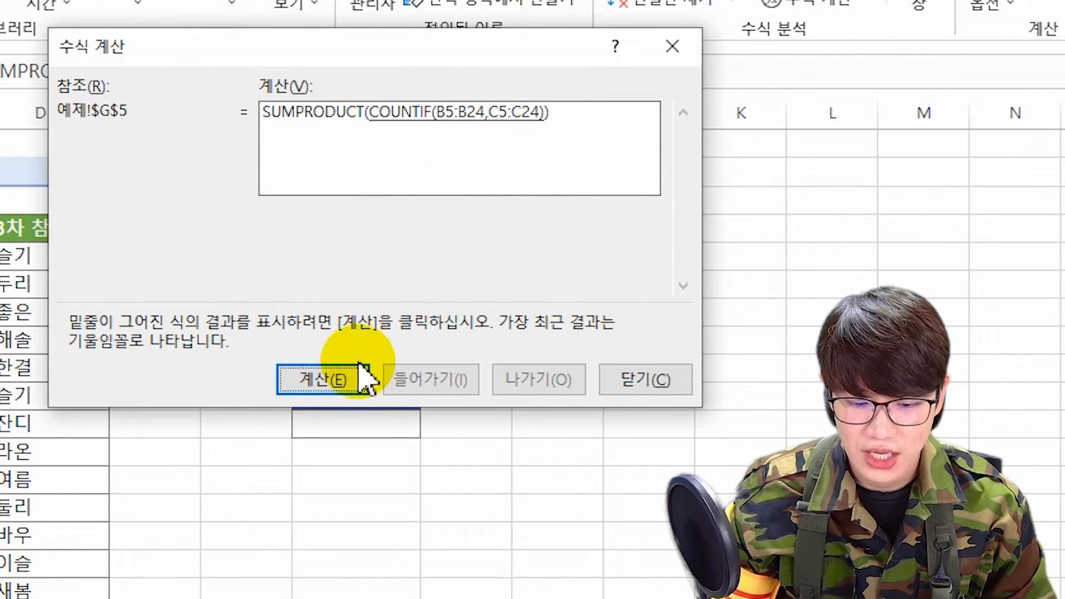
{"action": "left_click", "coordinate": [342, 377]}
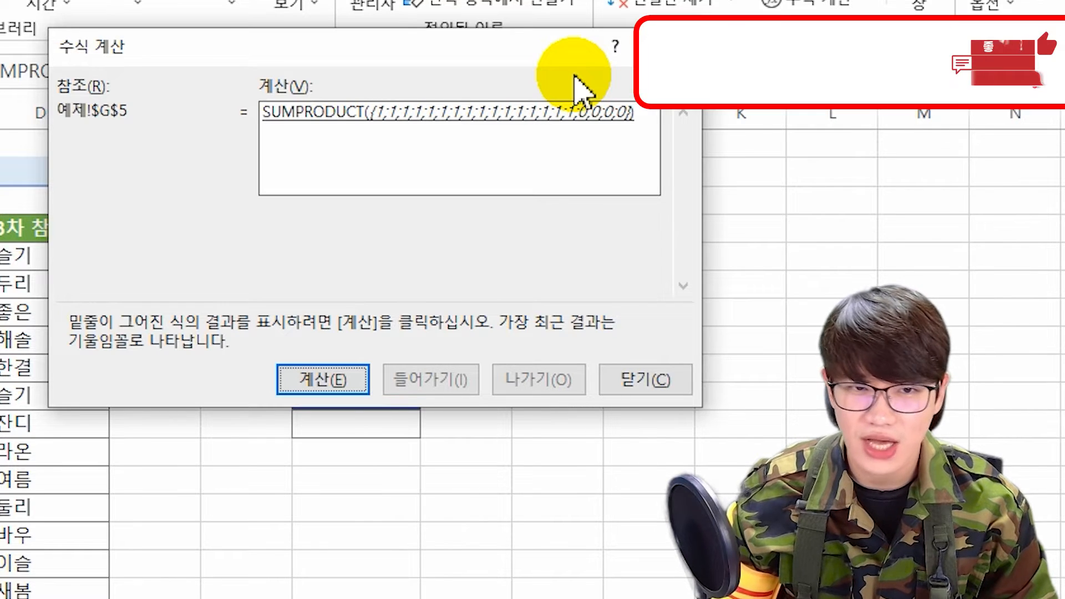
{"action": "left_click", "coordinate": [340, 384]}
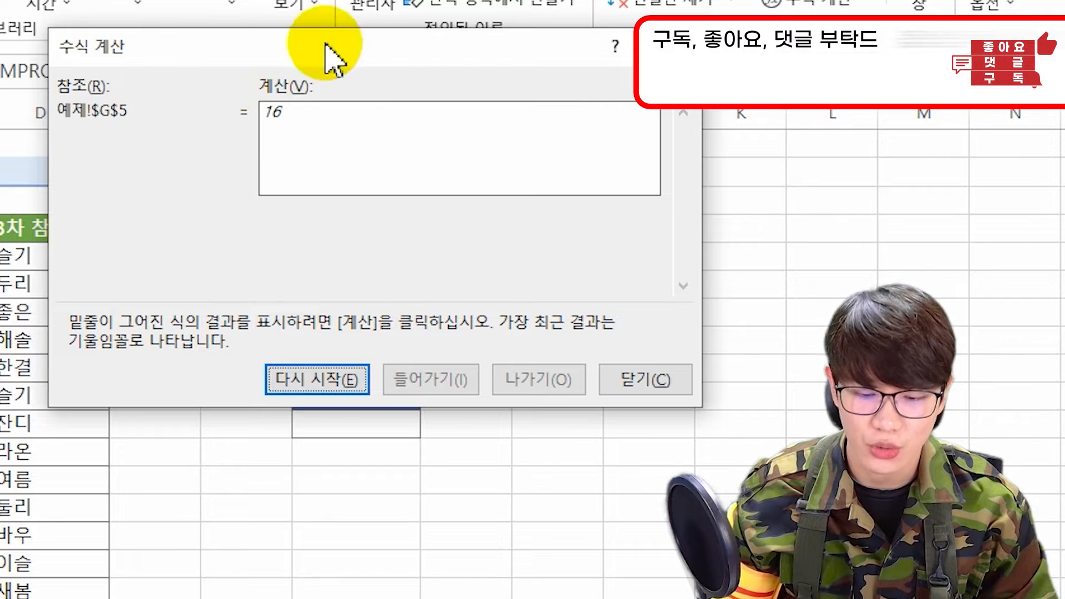
{"action": "left_click", "coordinate": [632, 388]}
{"action": "left_click", "coordinate": [527, 255]}
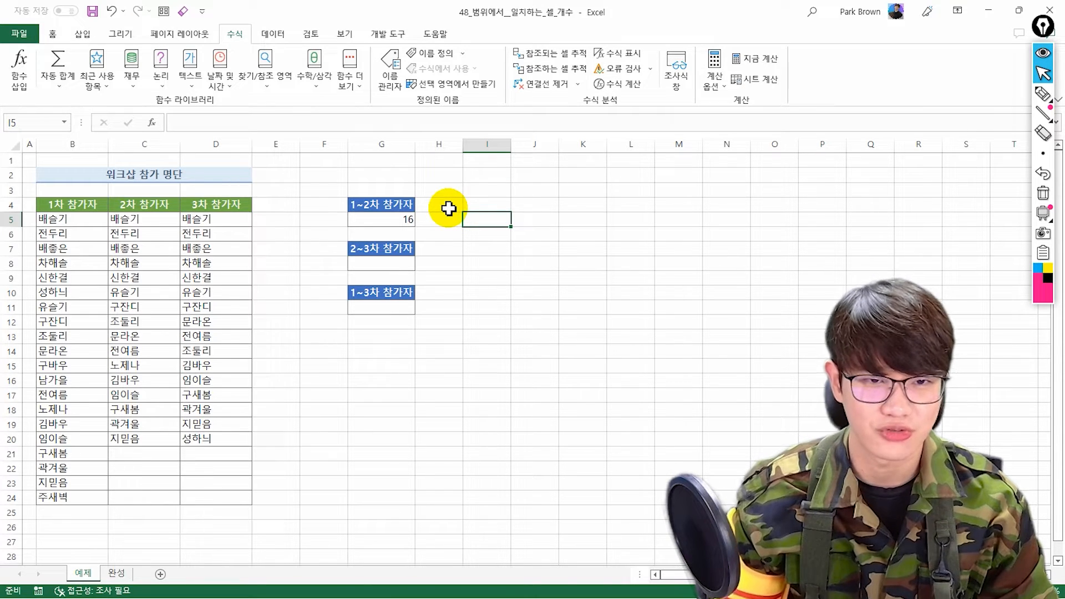
- Re-enter the formula in G5 as an array formula, {=SUMPRODUCT(COUNTIF(B5:B24,C5:C24))}
{"action": "key", "text": "Left"}
{"action": "key", "text": "Left"}
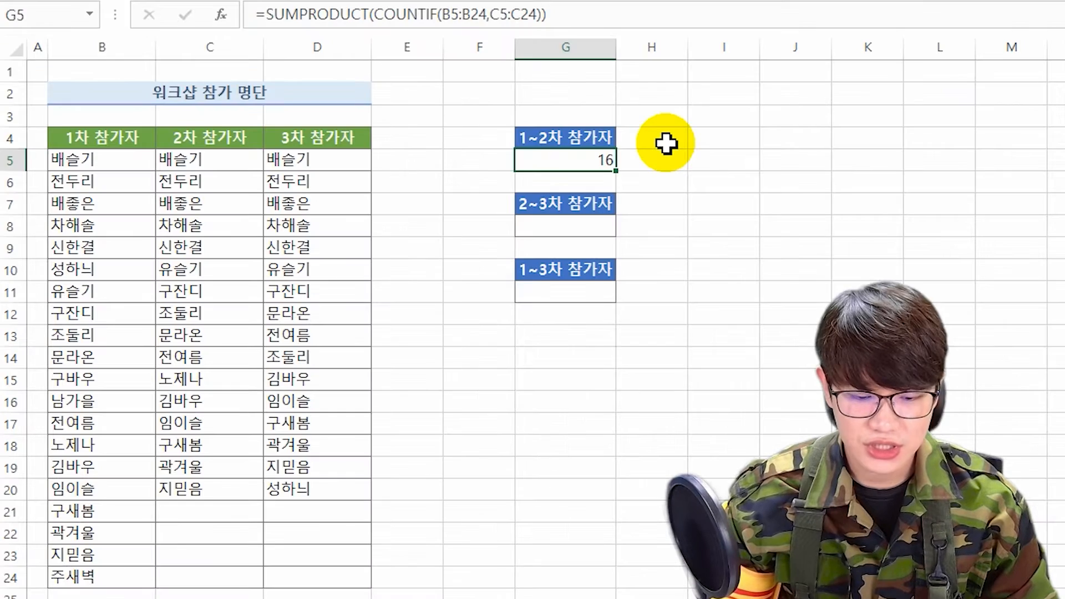
{"action": "key", "text": "F2"}
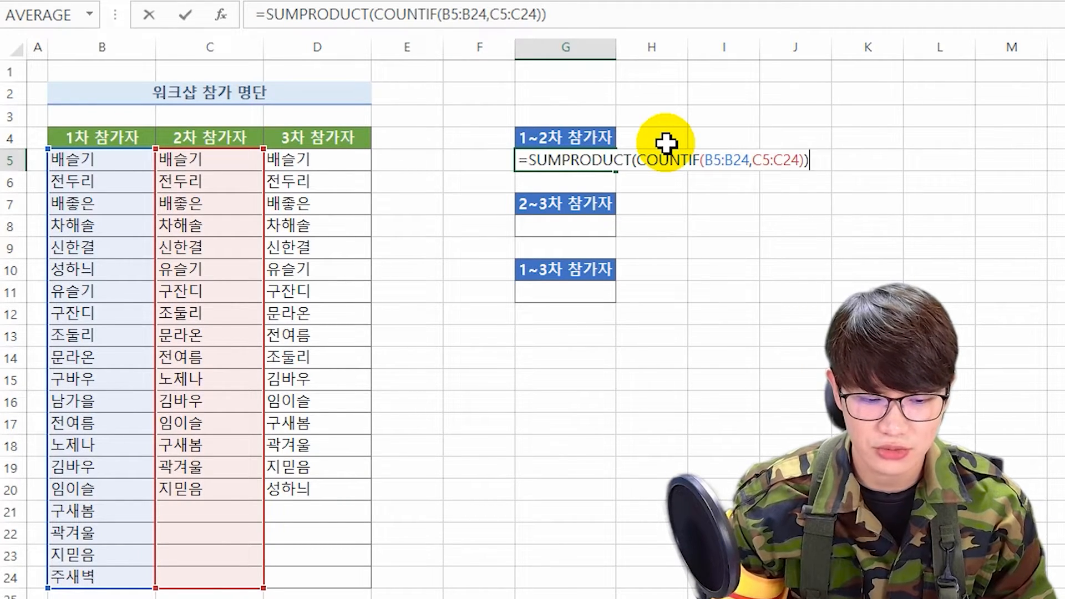
{"action": "key", "text": "ctrl+shift+Return"}
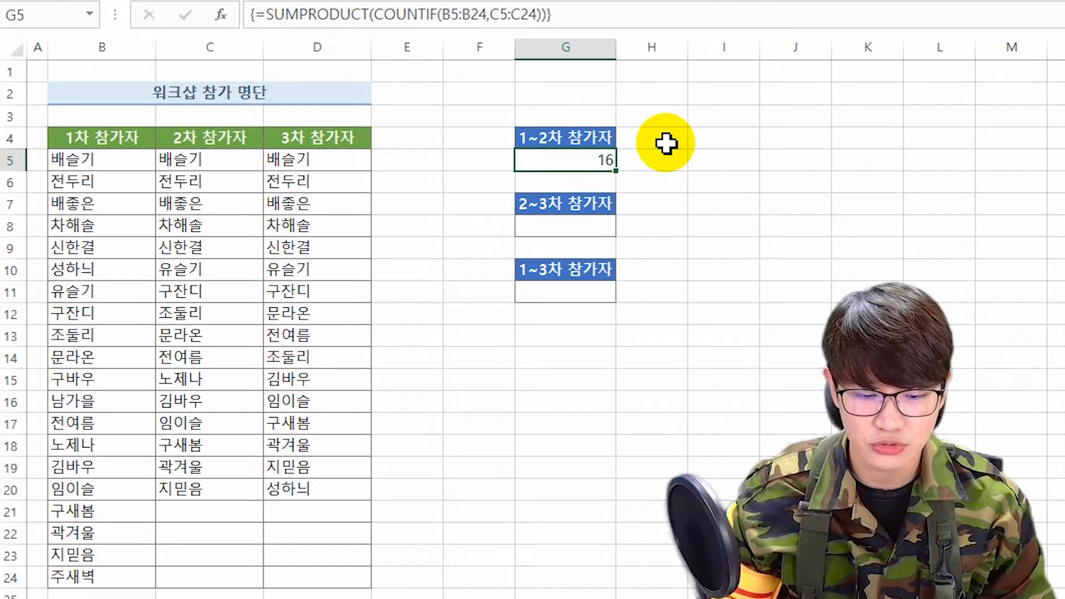
{"action": "left_click", "coordinate": [250, 14]}
{"action": "key", "text": "ctrl+shift+Return"}
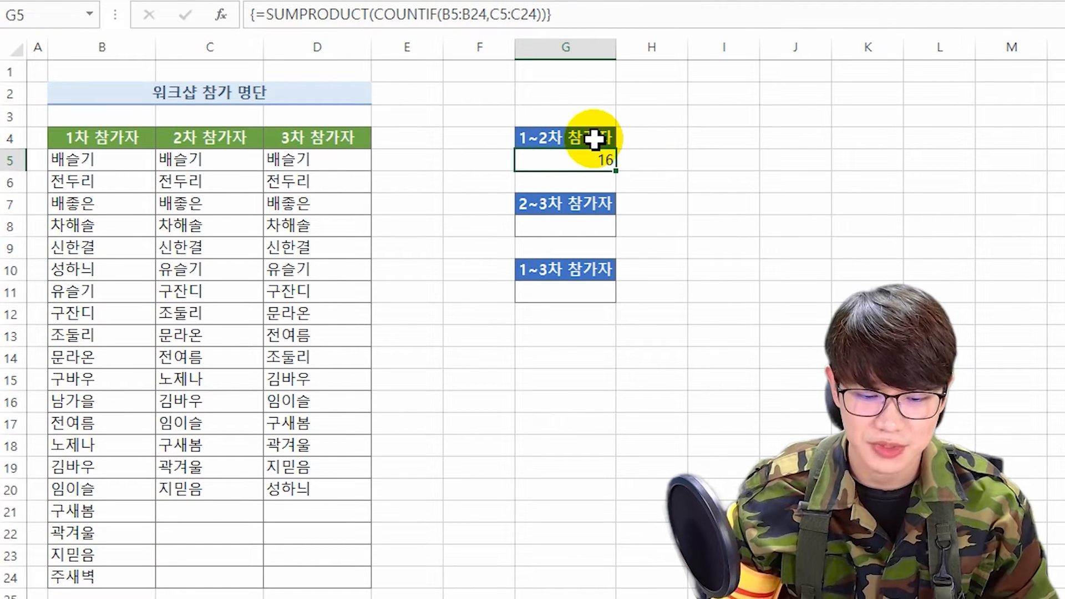
{"action": "left_click", "coordinate": [654, 158]}
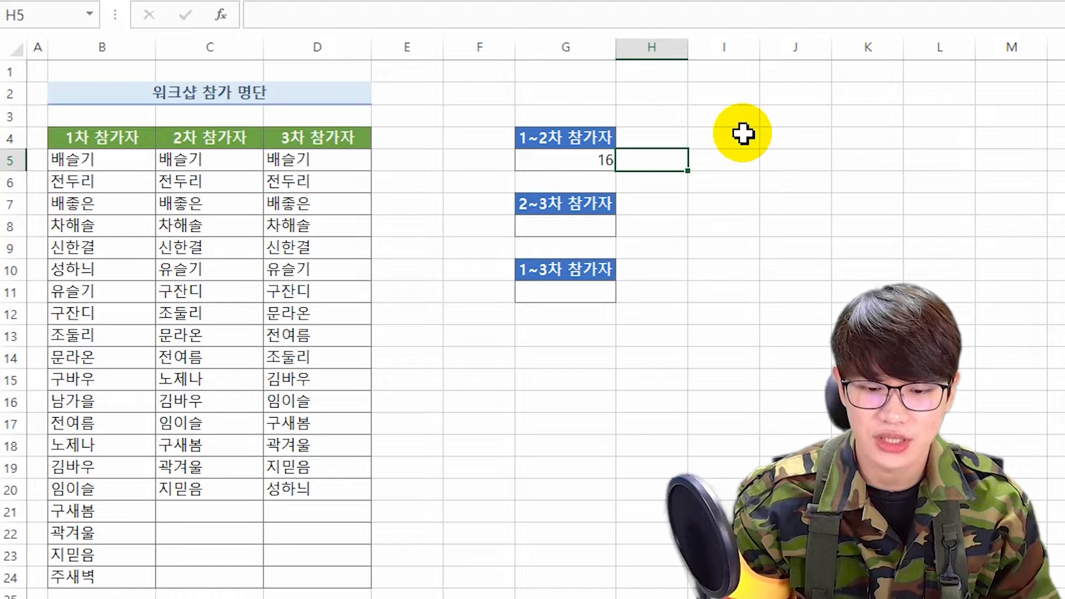
- Copy the SUMPRODUCT formula text from G5 without altering the formula, and return to H5
{"action": "type", "text": "=sum"}
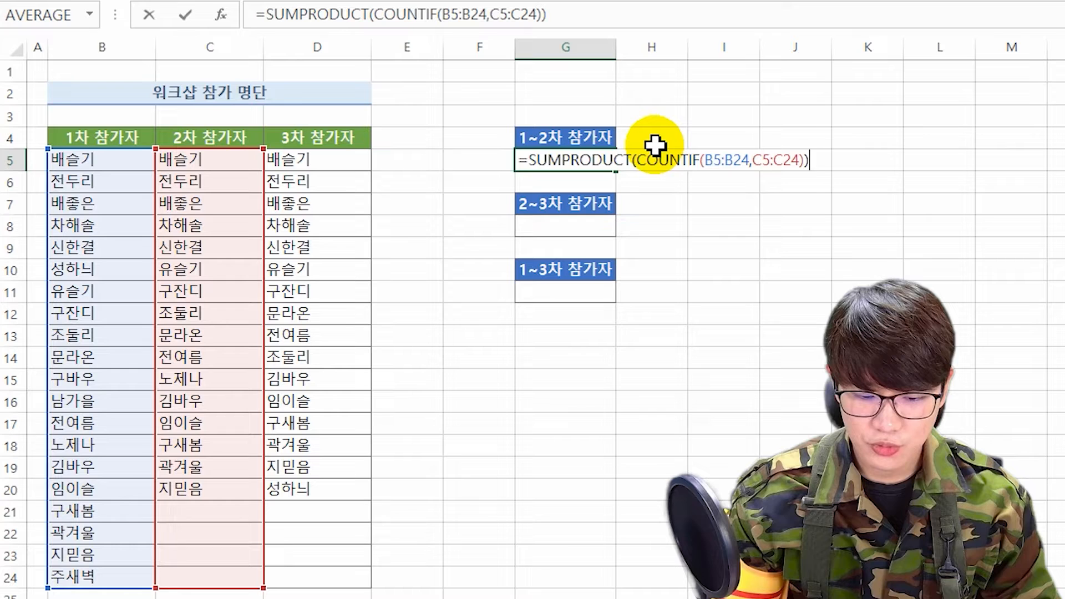
{"action": "key", "text": "shift+Home"}
{"action": "key", "text": "ctrl+c"}
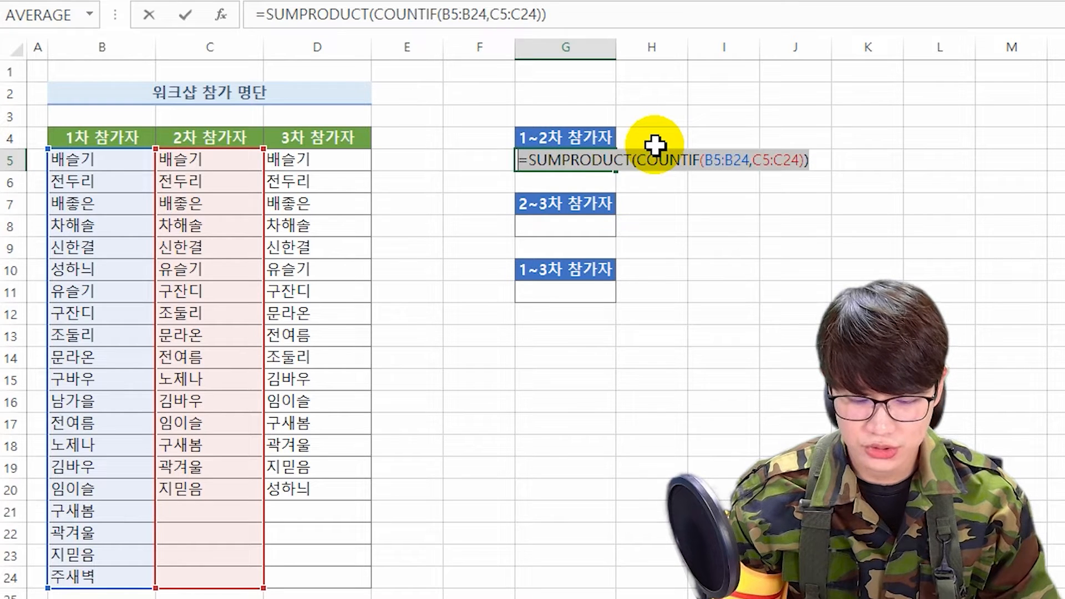
{"action": "key", "text": "ctrl+Return"}
{"action": "key", "text": "Right"}
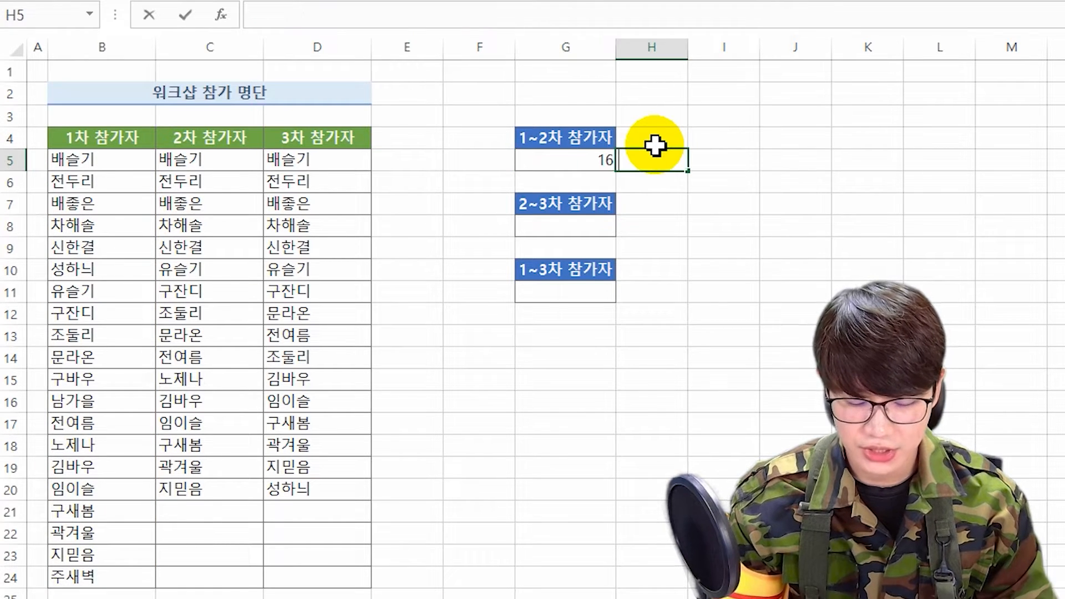
- Paste the copied formula into H5, replace SUMPRODUCT with SUM, and enter it as the array formula {=SUM(COUNTIF(B5:B24,C5:C24))}
{"action": "key", "text": "F2"}
{"action": "key", "text": "ctrl+v"}
{"action": "key", "text": "Right"}
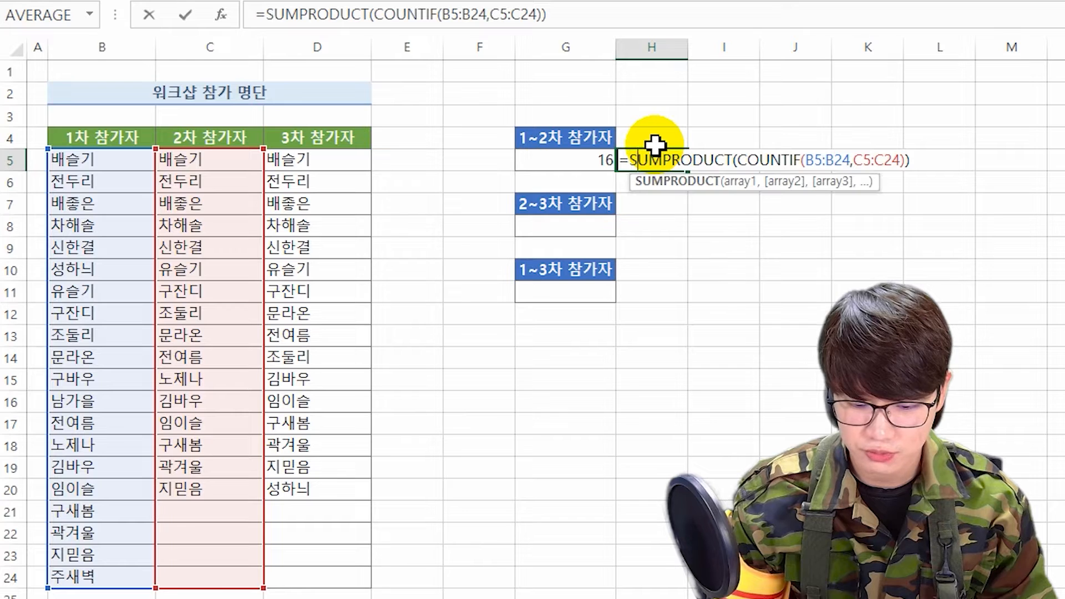
{"action": "type", "text": "UM"}
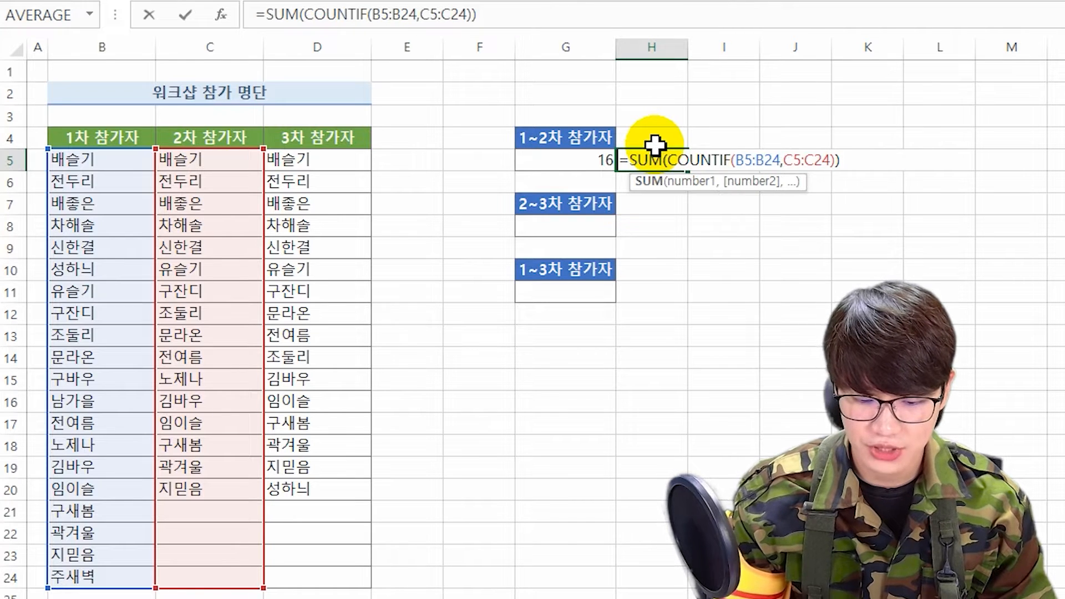
{"action": "key", "text": "ctrl+shift+Return"}
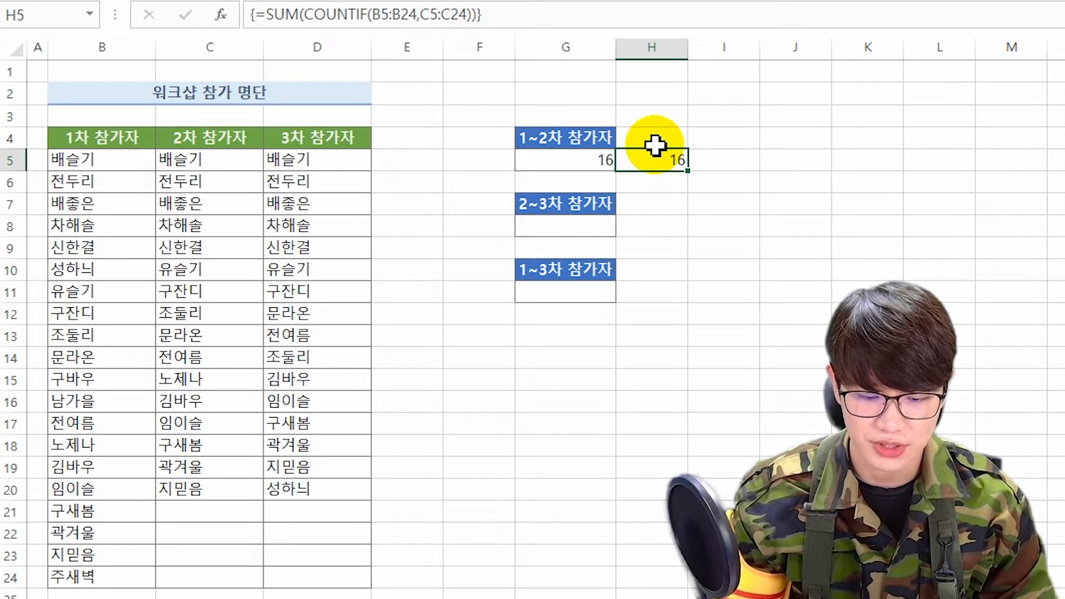
- Clear the trial SUM formula from H5 and select G8, the result cell under 2~3차 참가자
{"action": "key", "text": "Left"}
{"action": "key", "text": "Left"}
{"action": "key", "text": "Down"}
{"action": "key", "text": "Down"}
{"action": "key", "text": "Down"}
{"action": "key", "text": "Right"}
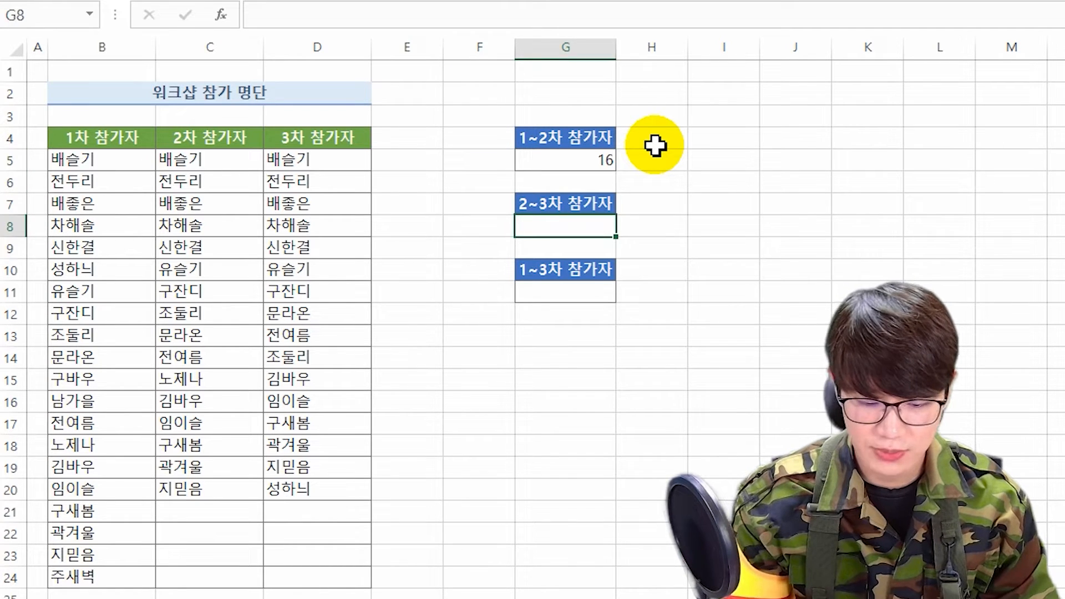
- Enter =SUMPRODUCT(COUNTIF(C5:C24,D5:D24)) in G8 to count participants who attended both the second and third workshops
{"action": "type", "text": "=sum"}
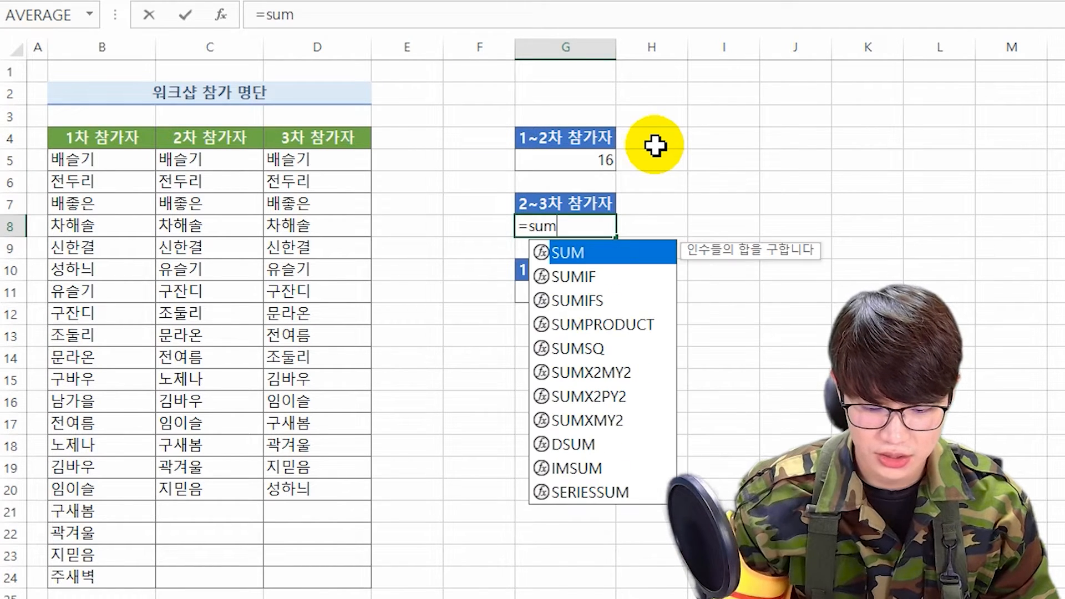
{"action": "key", "text": "Down"}
{"action": "key", "text": "Down"}
{"action": "key", "text": "Down"}
{"action": "key", "text": "Tab"}
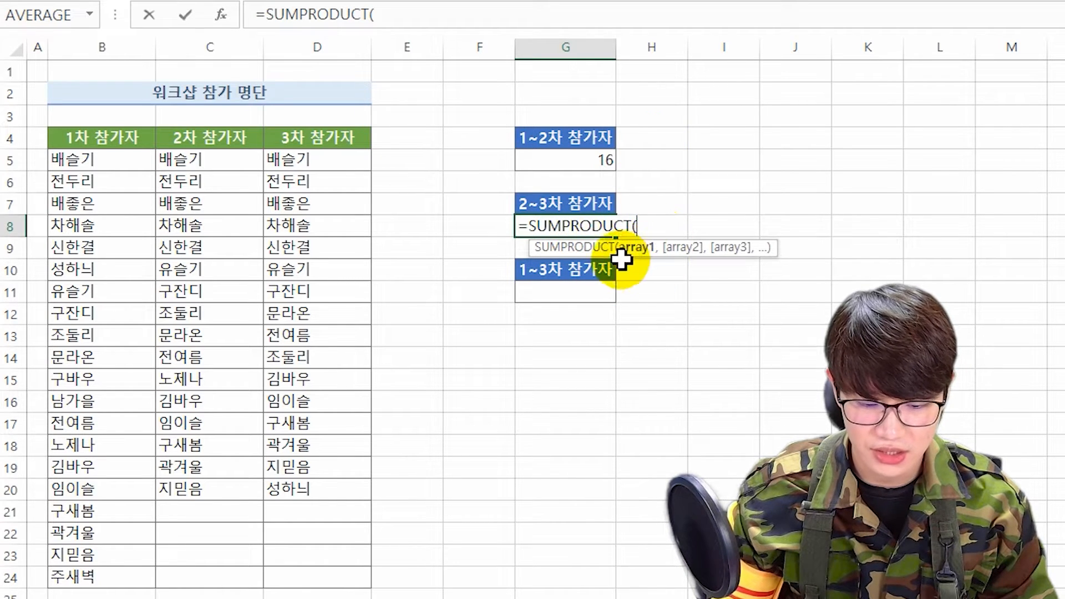
{"action": "type", "text": "counti"}
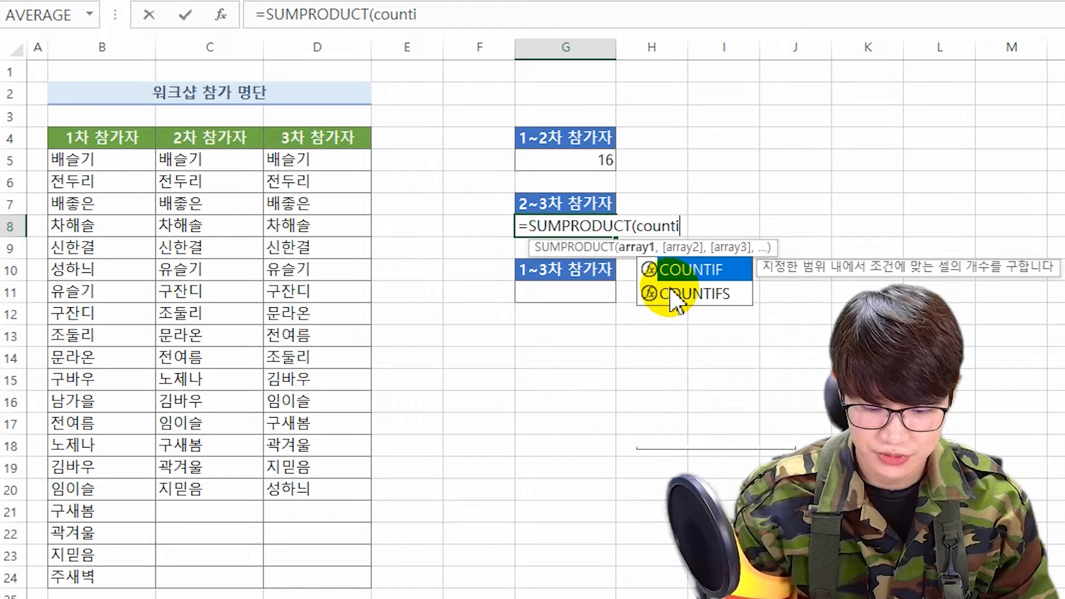
{"action": "type", "text": "f"}
{"action": "key", "text": "Tab"}
{"action": "left_click_drag", "start_coordinate": [203, 161], "coordinate": [201, 565]}
{"action": "type", "text": ","}
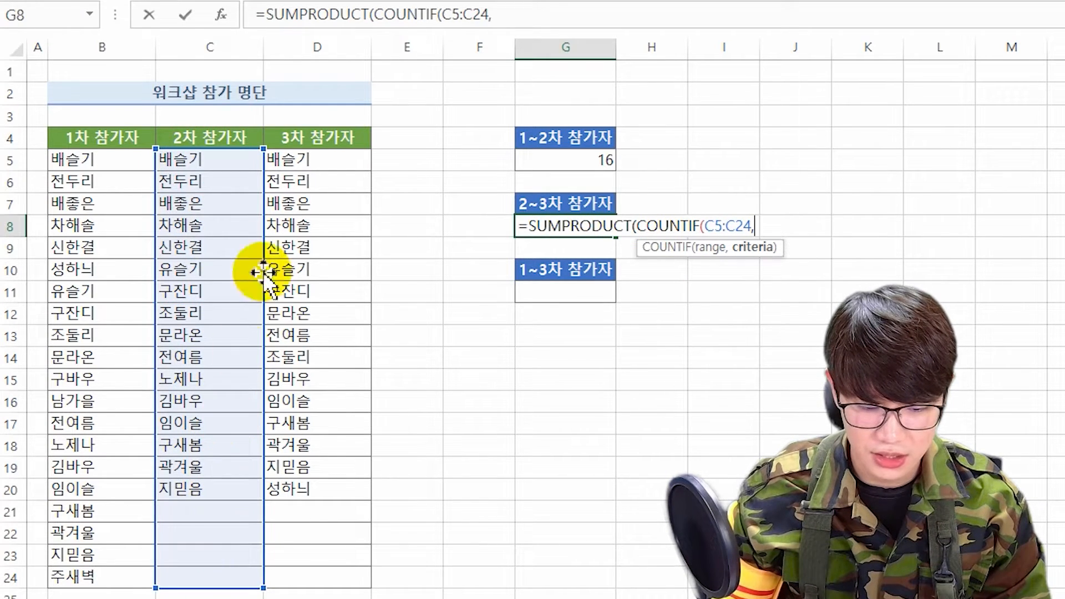
{"action": "left_click_drag", "start_coordinate": [313, 155], "coordinate": [296, 571]}
{"action": "type", "text": "))"}
{"action": "key", "text": "Return"}
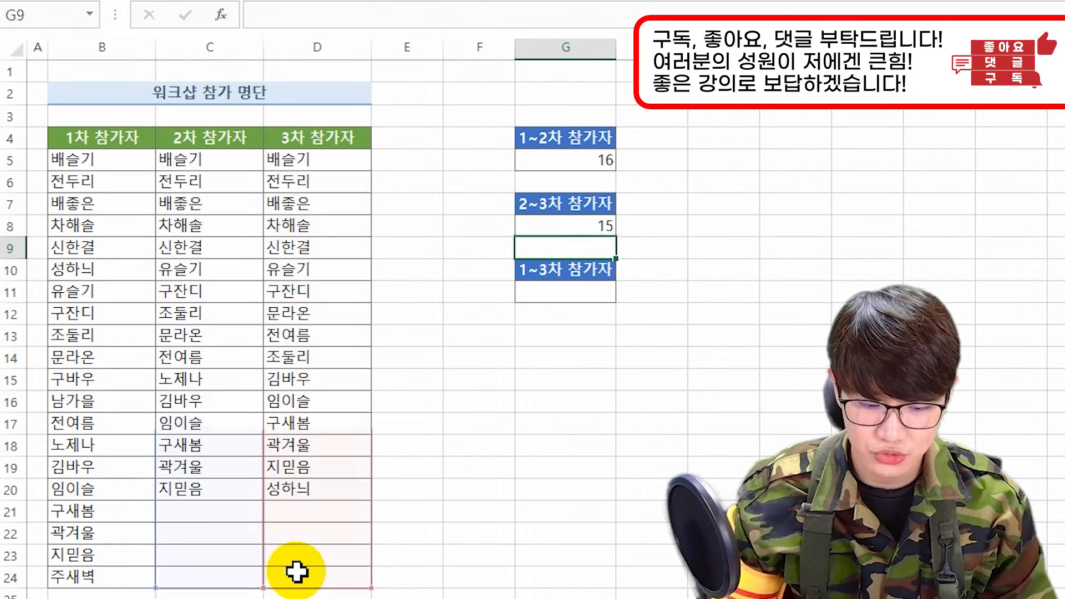
- Review the formula in G8 and compare the 2차 참가자 names in C5:C20 with the 3차 참가자 names in D5:D20
{"action": "left_click", "coordinate": [554, 226]}
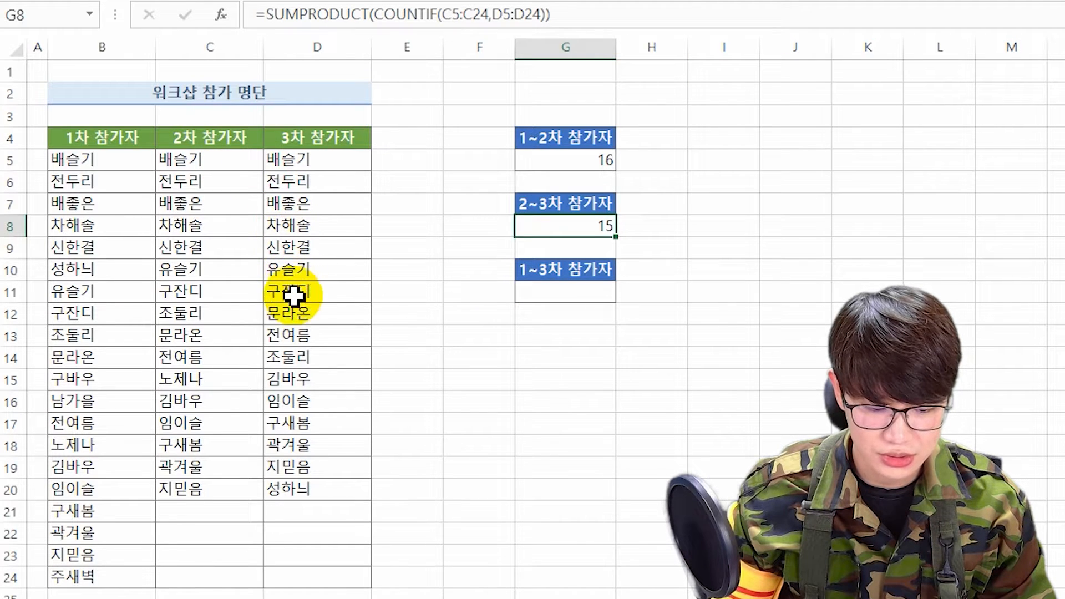
{"action": "left_click_drag", "start_coordinate": [238, 161], "coordinate": [236, 485]}
{"action": "left_click", "coordinate": [236, 485]}
{"action": "left_click_drag", "start_coordinate": [227, 157], "coordinate": [225, 482]}
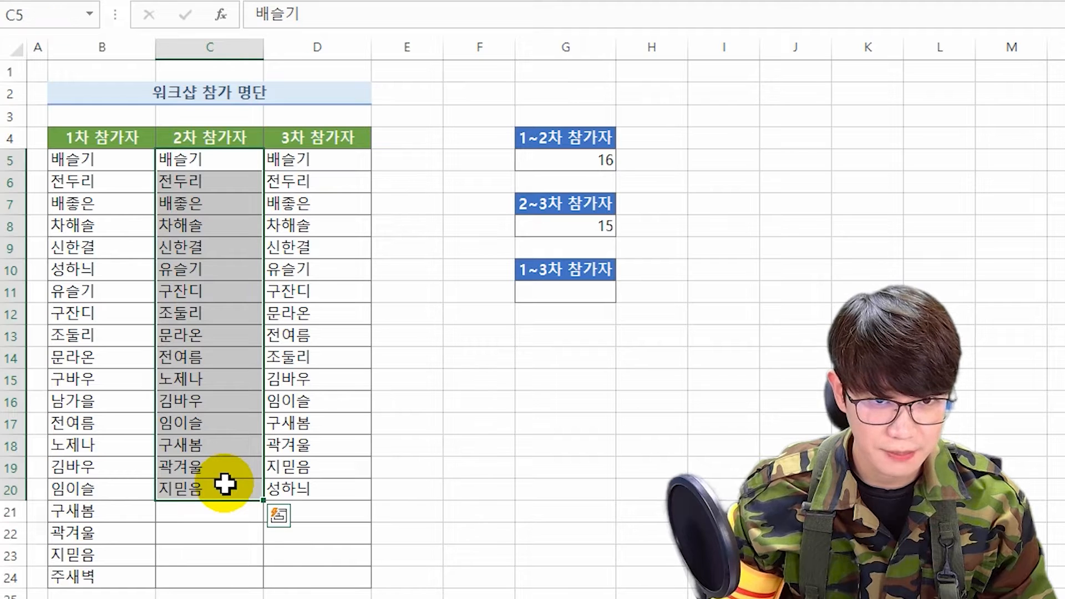
{"action": "left_click", "coordinate": [318, 493]}
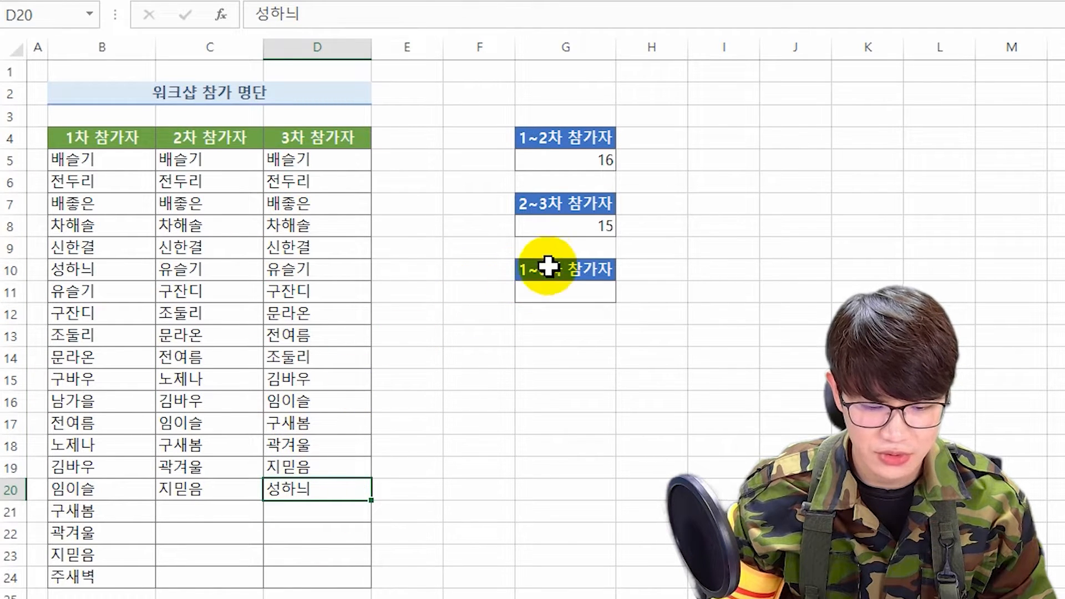
{"action": "left_click", "coordinate": [578, 225]}
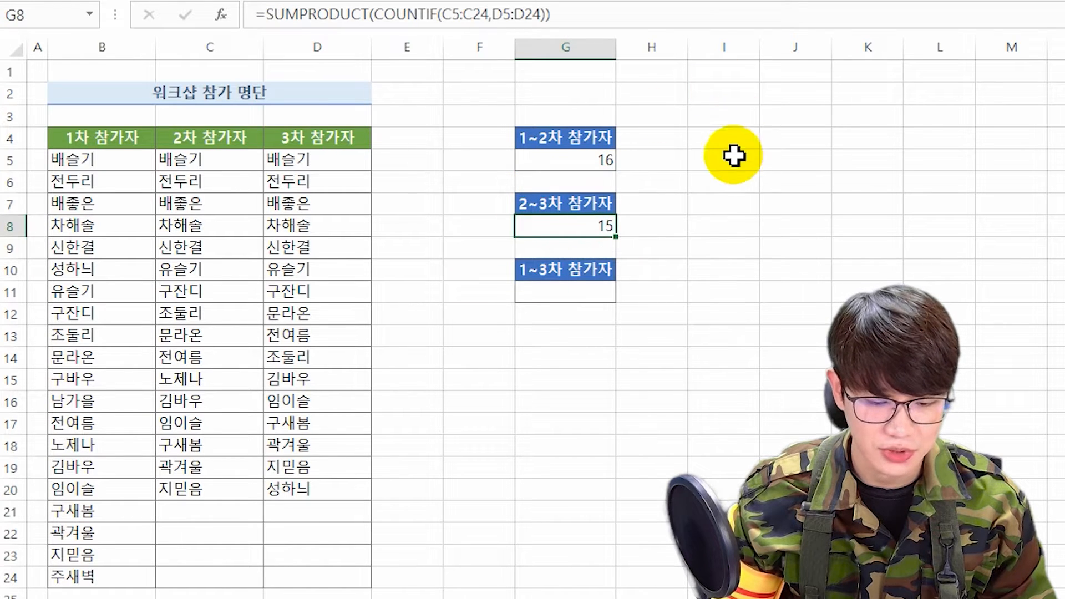
{"action": "left_click", "coordinate": [580, 303]}
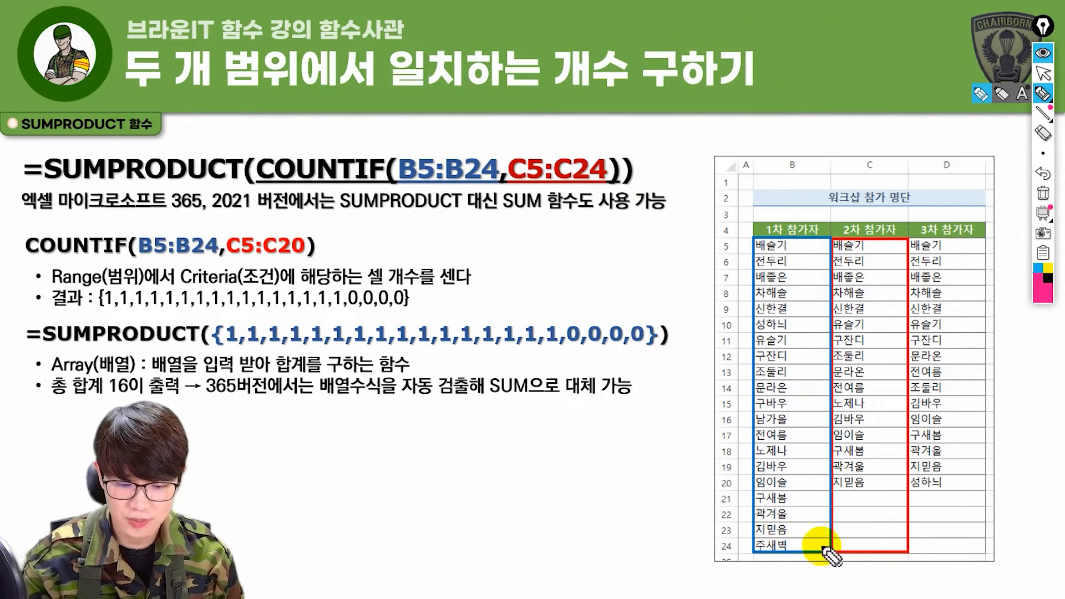
{"action": "left_click_drag", "start_coordinate": [223, 142], "coordinate": [230, 137]}
{"action": "left_click_drag", "start_coordinate": [358, 145], "coordinate": [367, 141]}
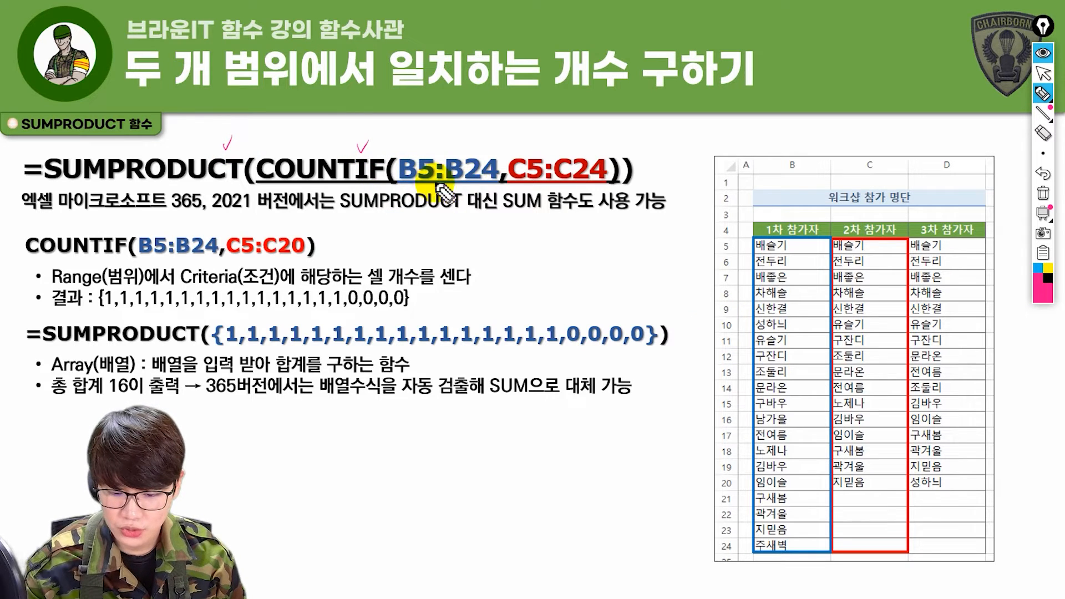